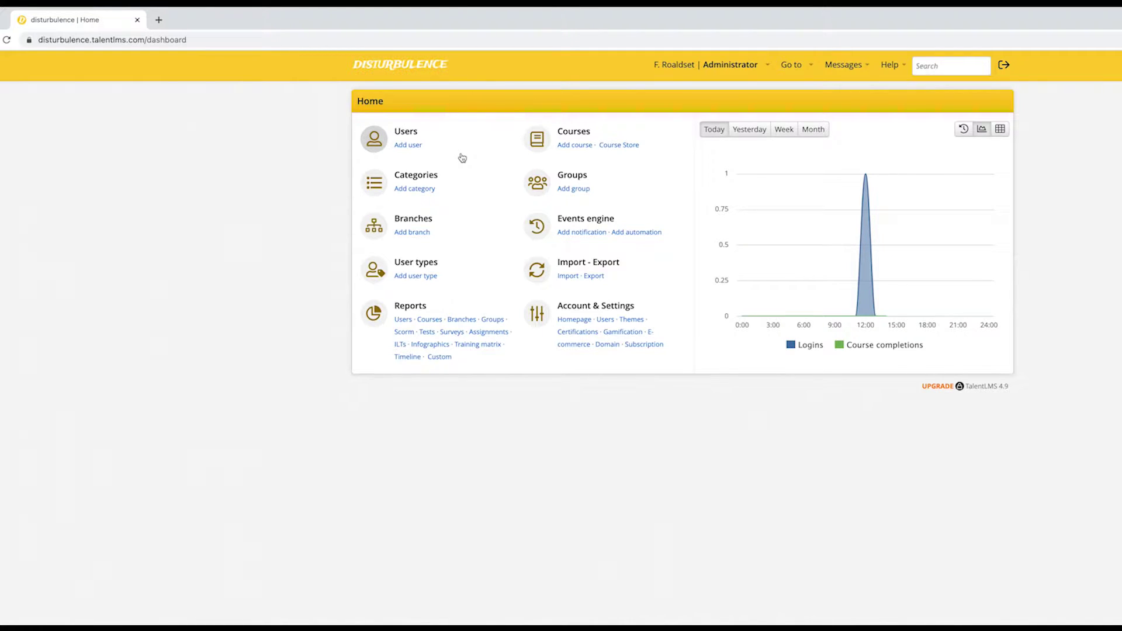
# Export the TalentLMS users list as the CSV file disturbulence-users.
pyautogui.click(409, 133)
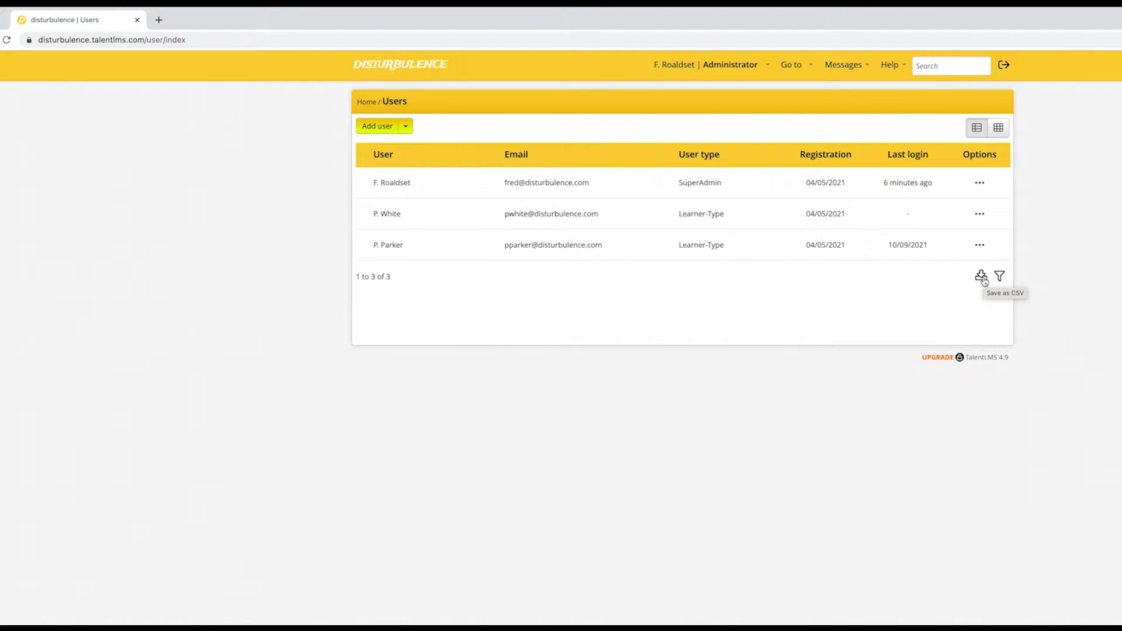
pyautogui.click(982, 277)
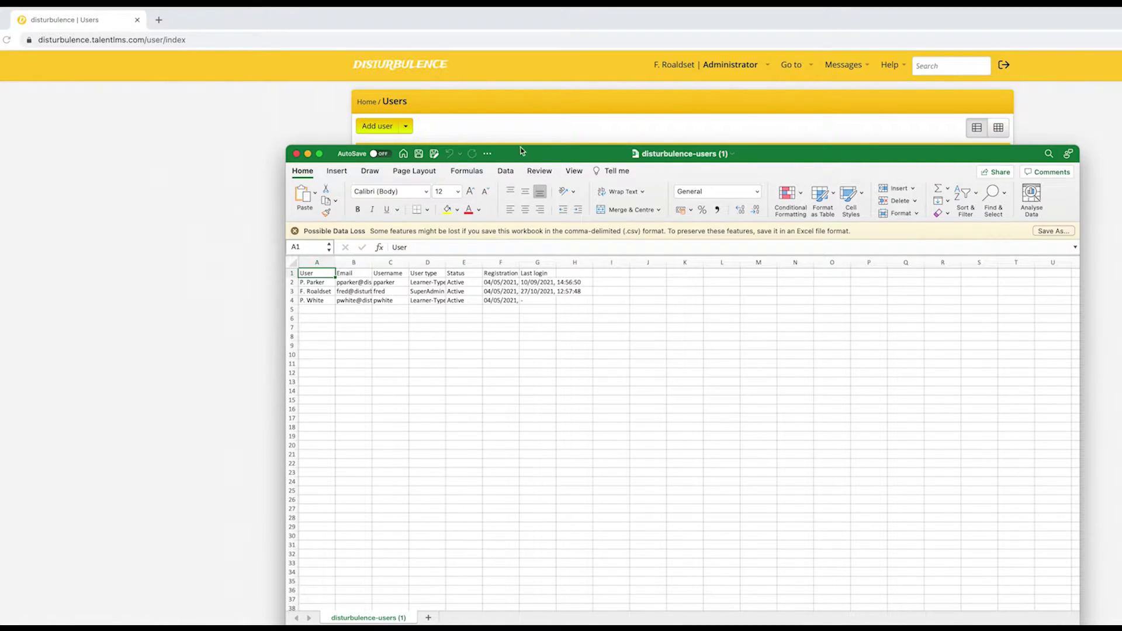
# Autofit column B in disturbulence-users so full email addresses show, then return to Chrome.
pyautogui.moveTo(522, 152); pyautogui.dragTo(534, 278)
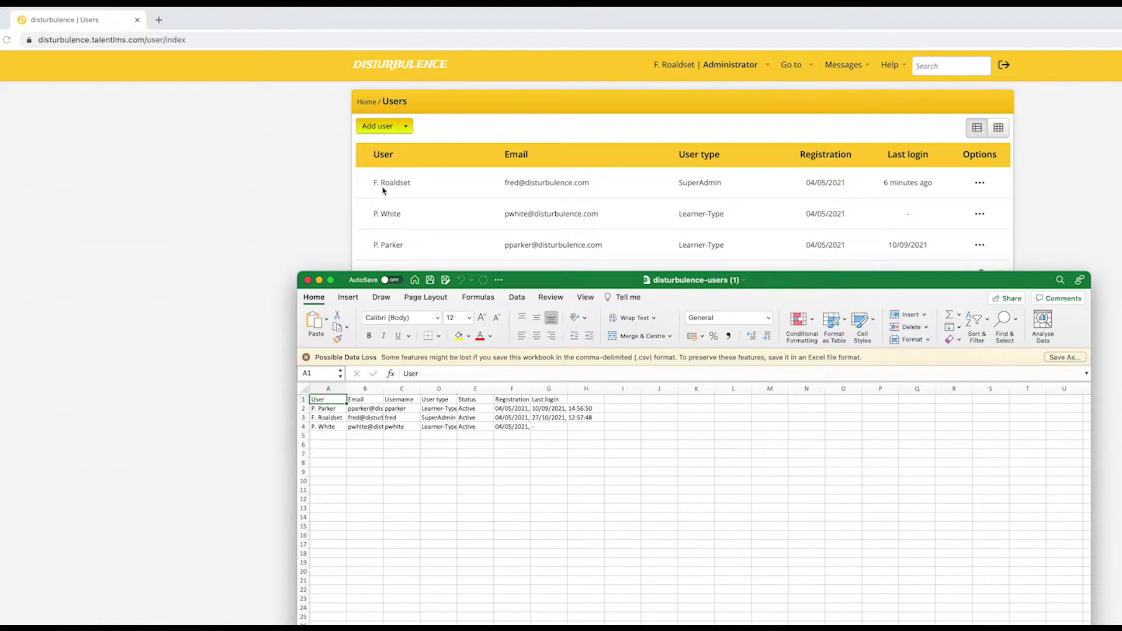
pyautogui.click(327, 418)
pyautogui.click(325, 408)
pyautogui.click(328, 427)
pyautogui.doubleClick(381, 389)
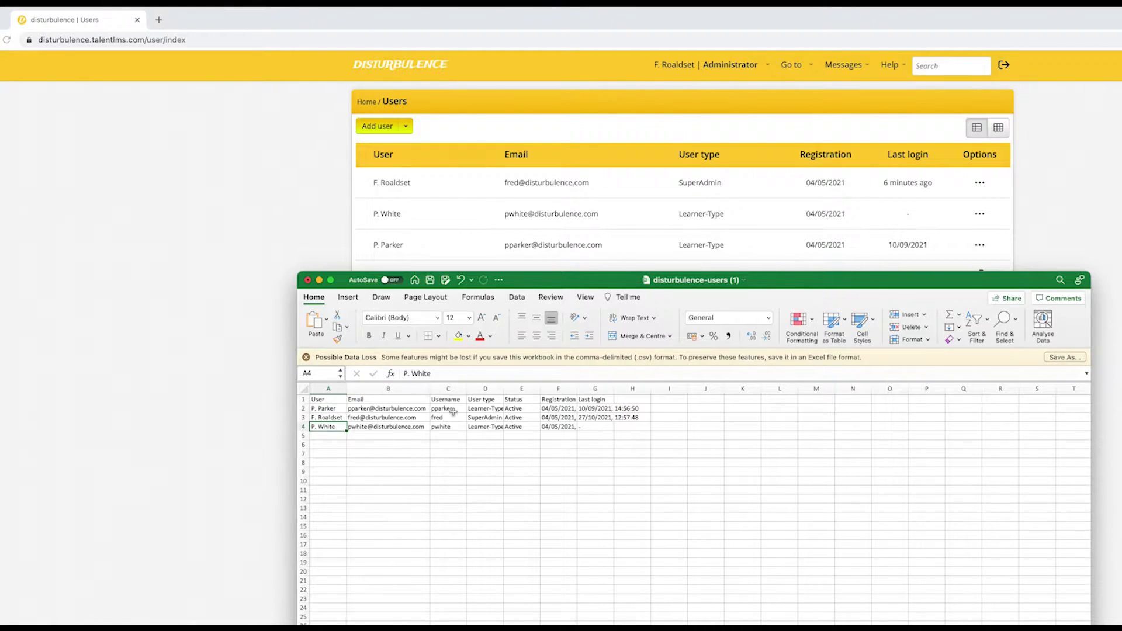
pyautogui.press('super+Tab')
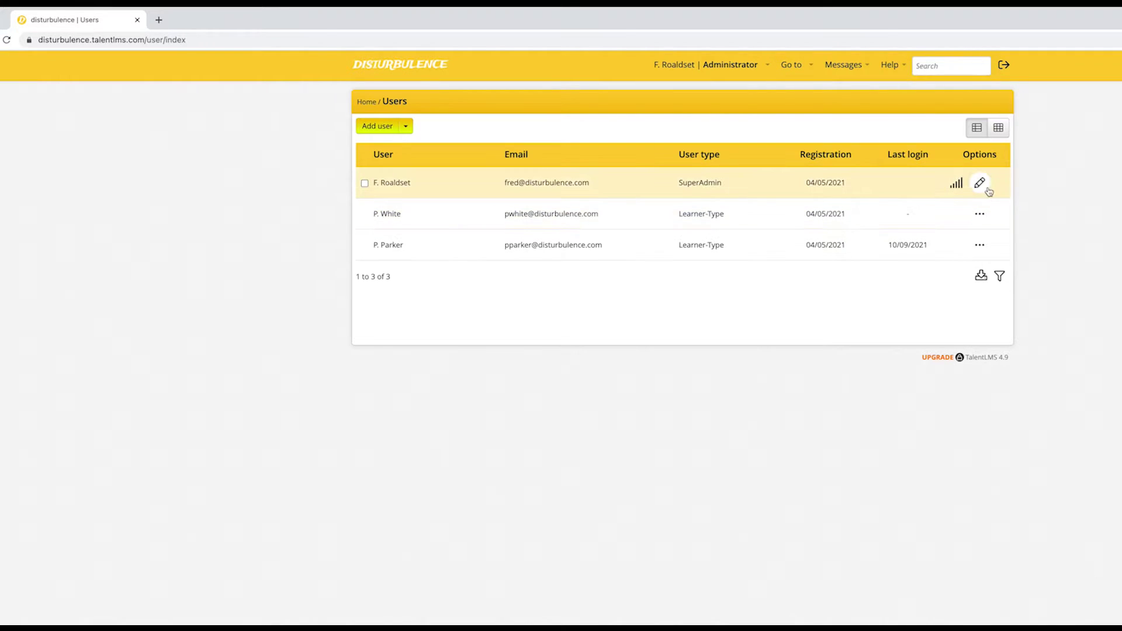
# Review the SuperAdmin account's Info tab, then go back to the Users list.
pyautogui.click(981, 185)
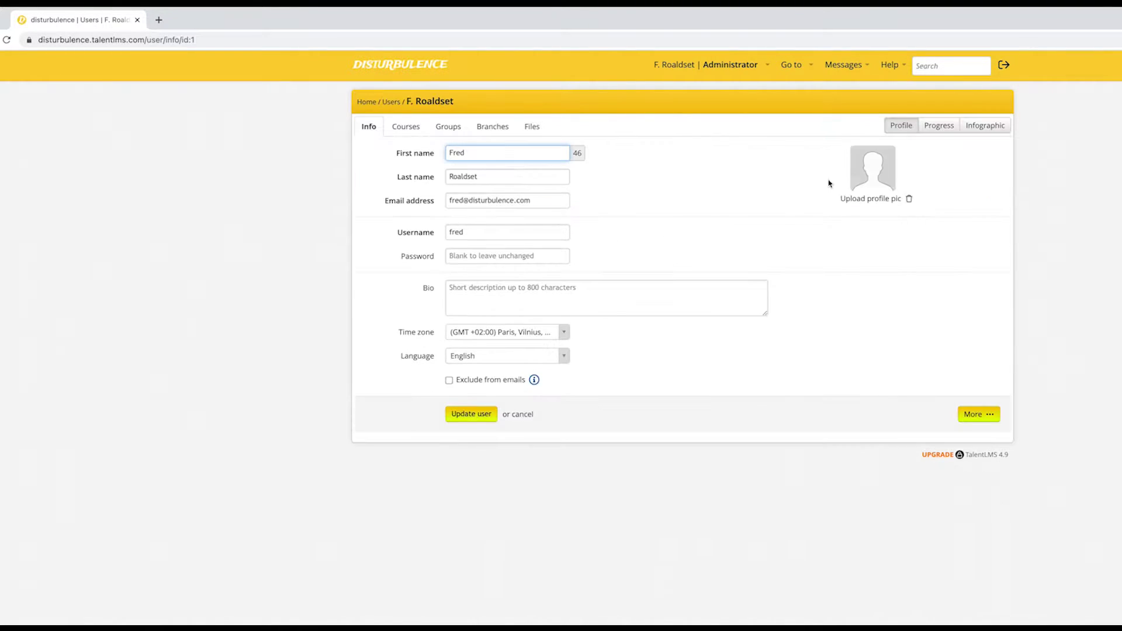
pyautogui.click(391, 102)
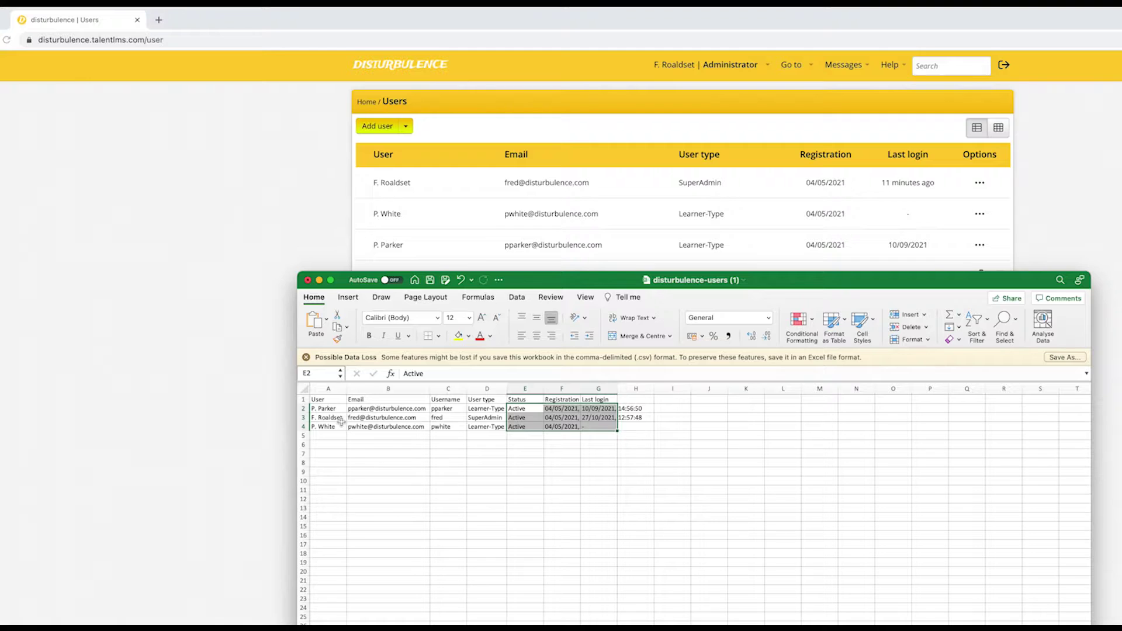
pyautogui.click(219, 302)
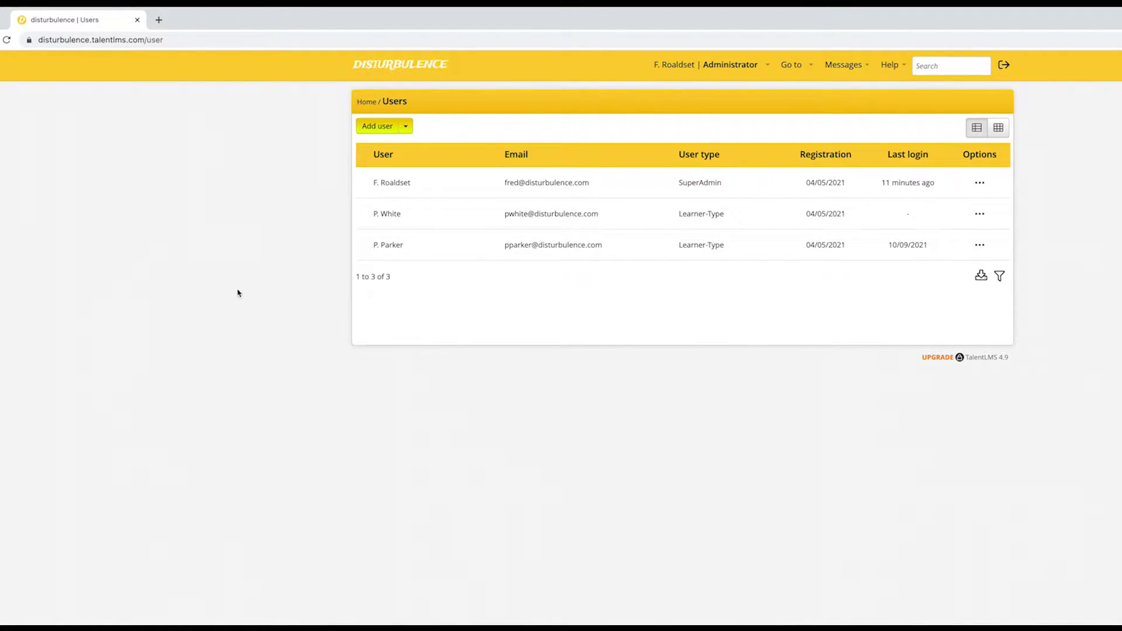
# Go via the Home dashboard to the Import - Export page.
pyautogui.click(367, 102)
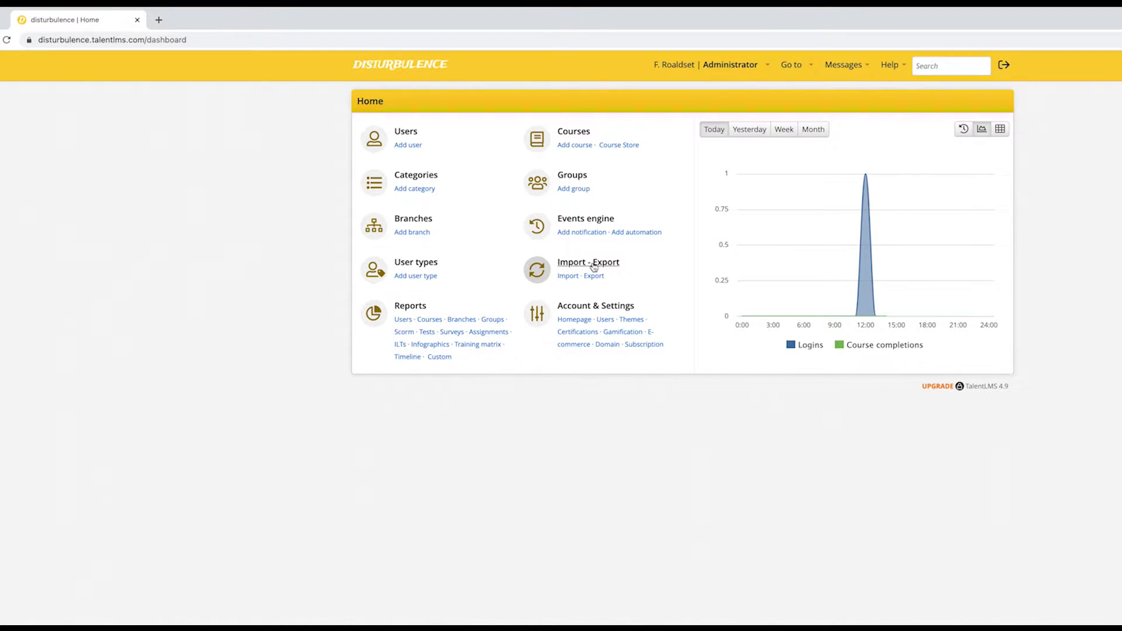
pyautogui.click(593, 264)
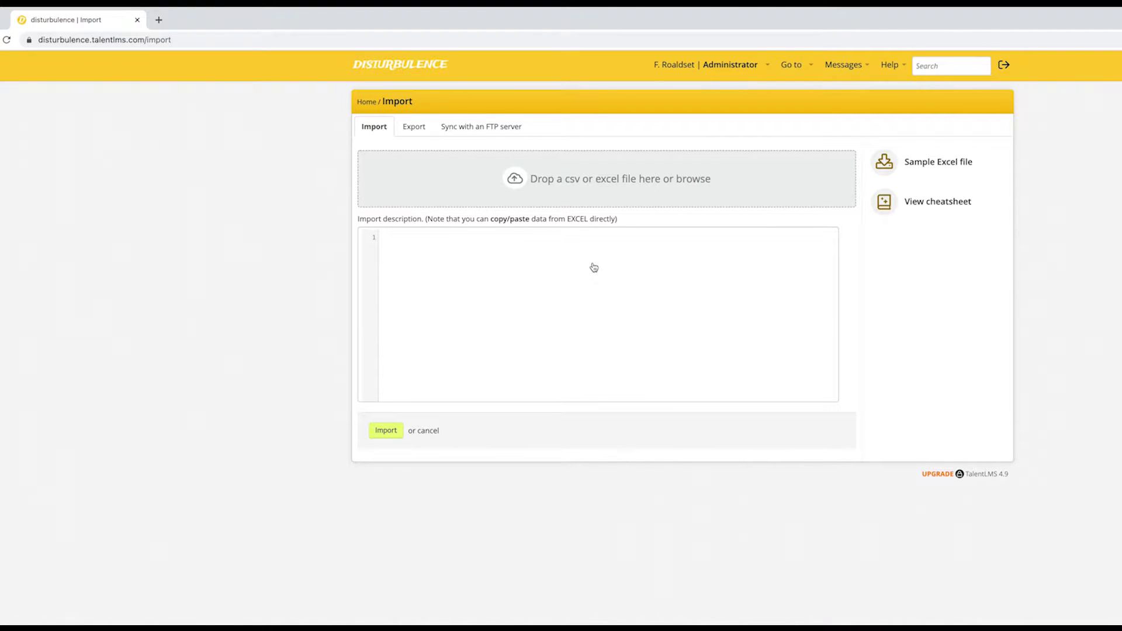
# Export all account data from the Export tab with EXCEL as the export type.
pyautogui.click(414, 127)
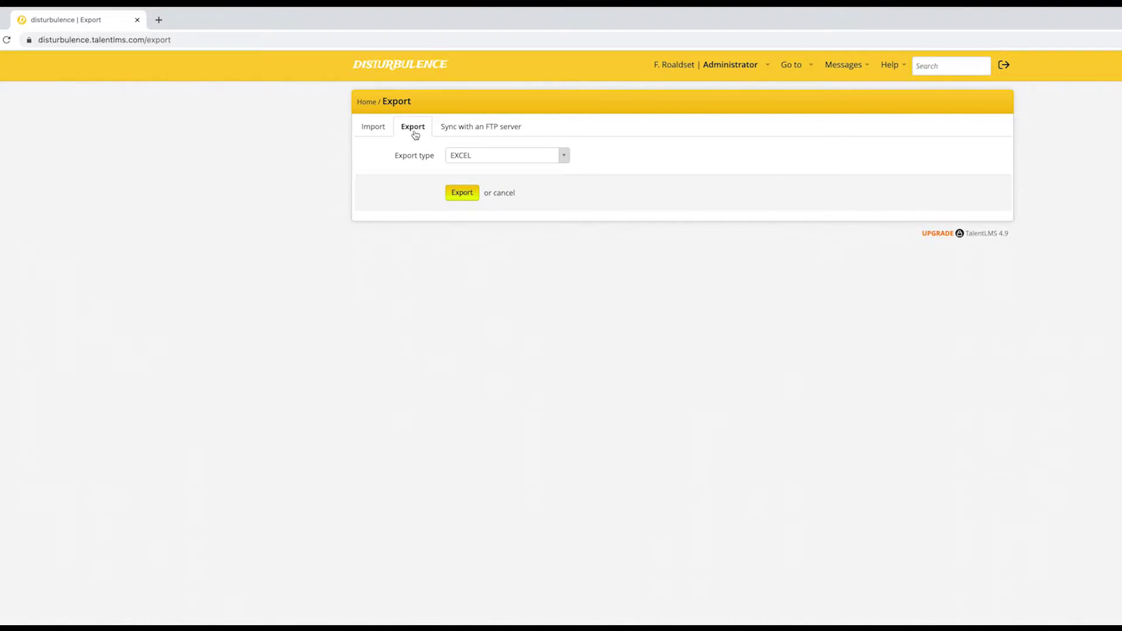
pyautogui.click(457, 160)
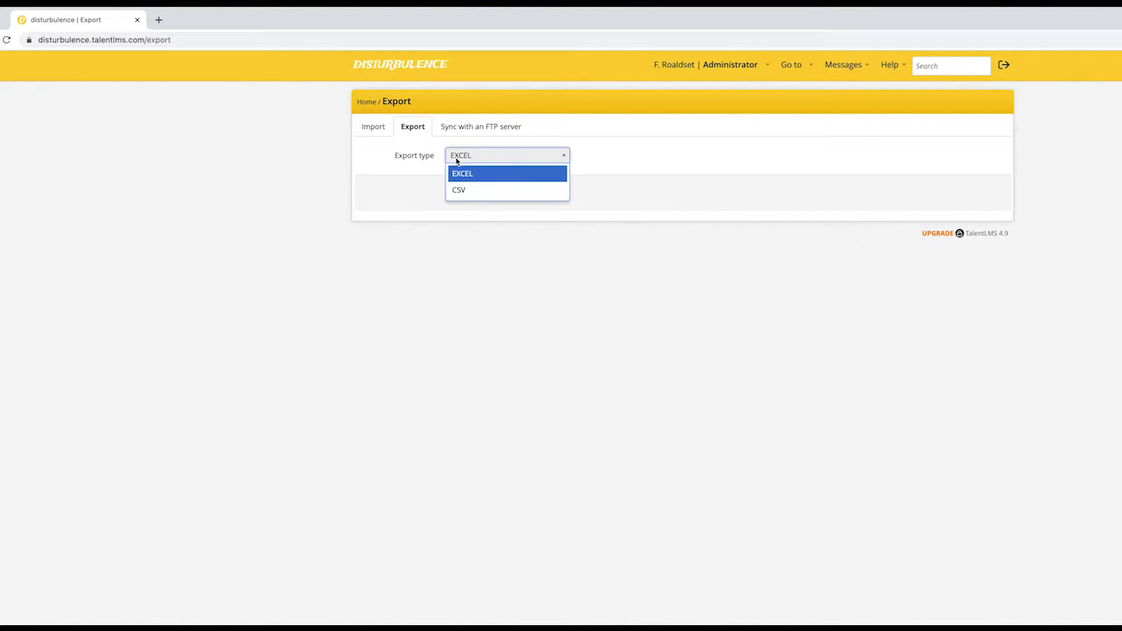
pyautogui.click(457, 160)
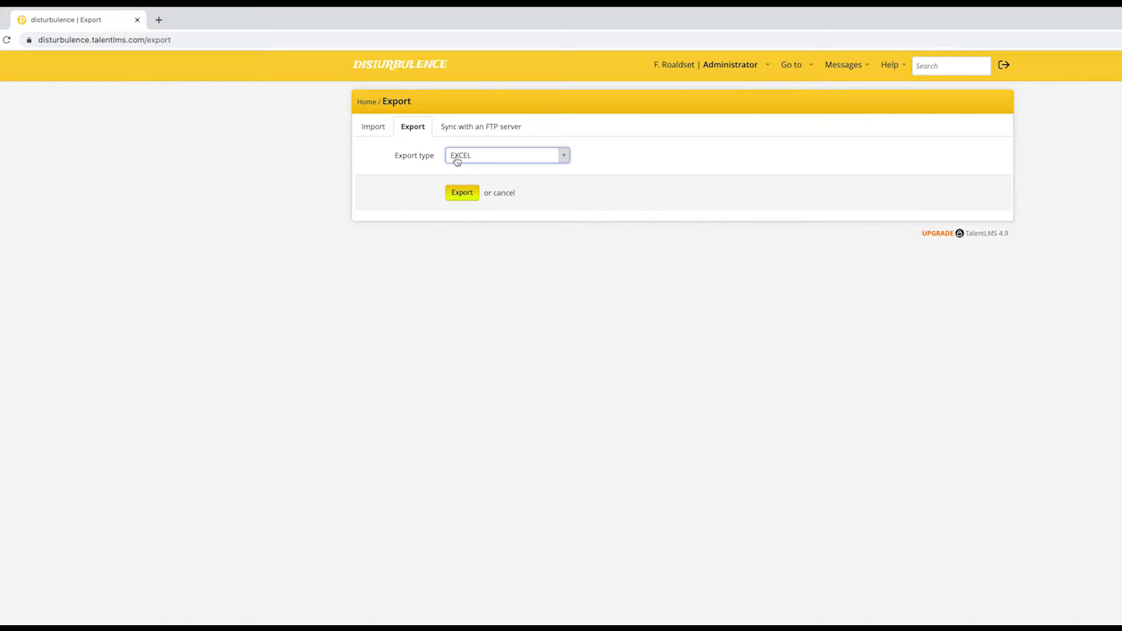
pyautogui.click(458, 200)
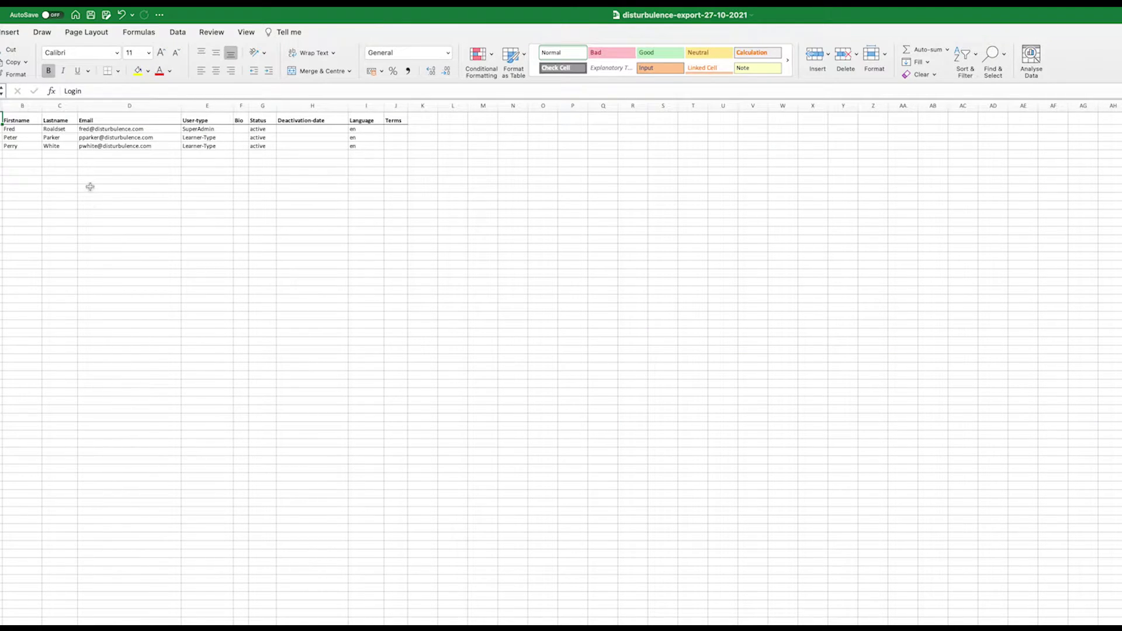
pyautogui.moveTo(1, 129); pyautogui.dragTo(353, 146)
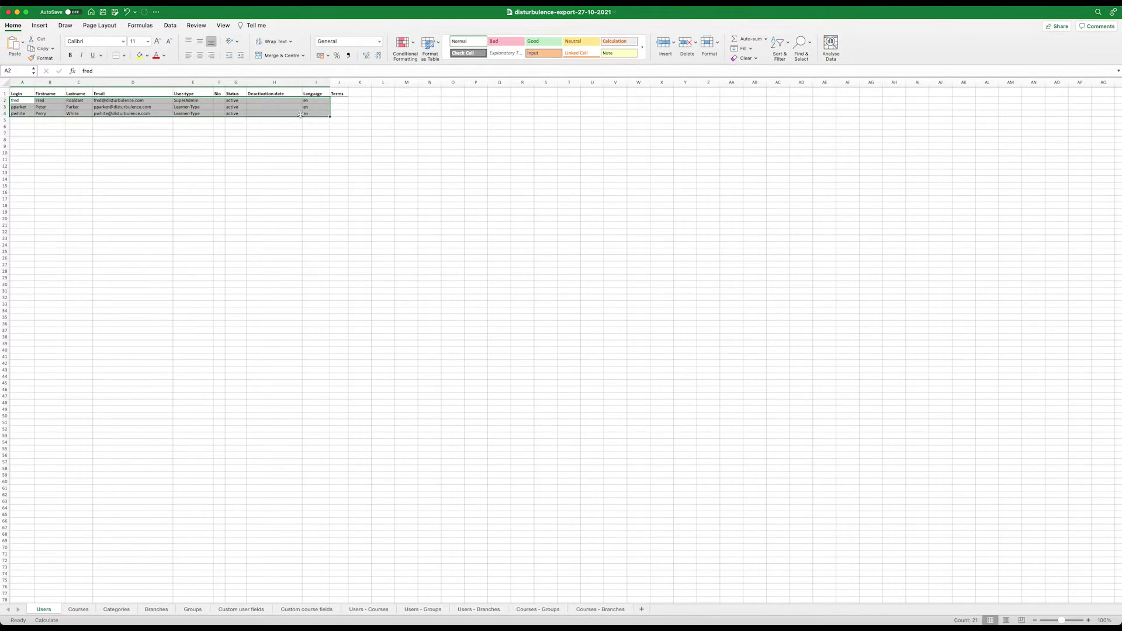
pyautogui.click(301, 115)
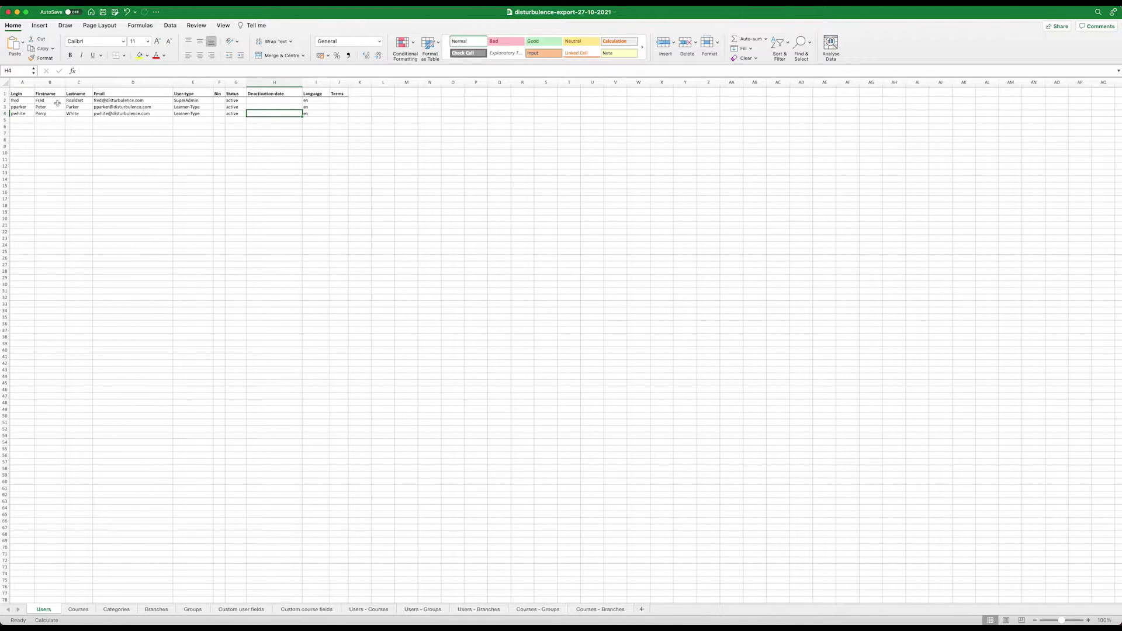
pyautogui.click(193, 102)
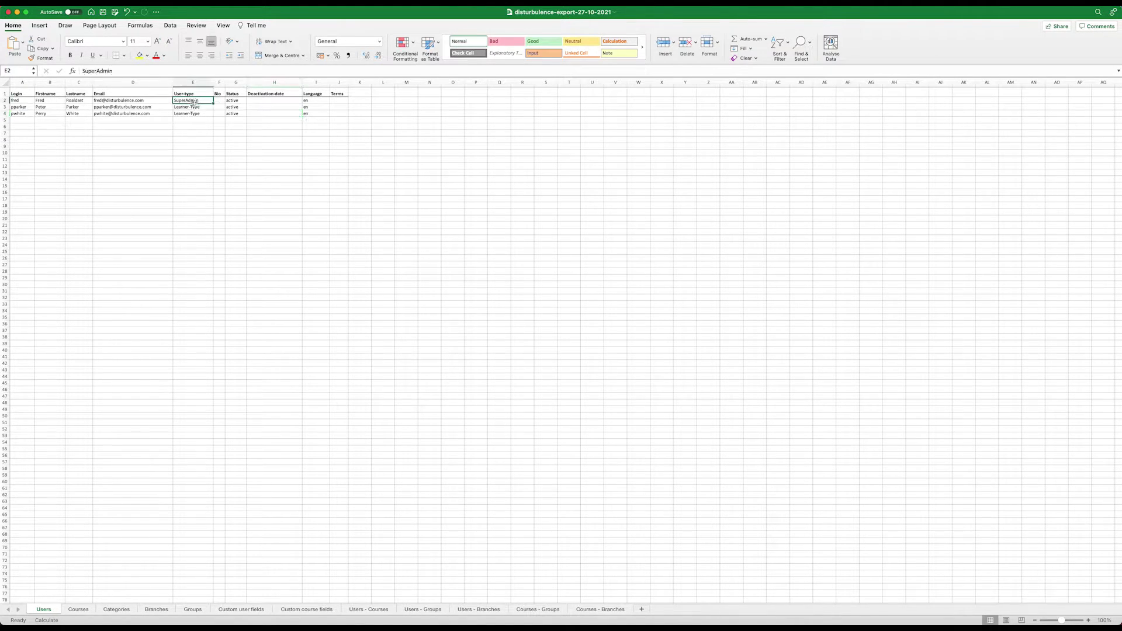
pyautogui.click(220, 100)
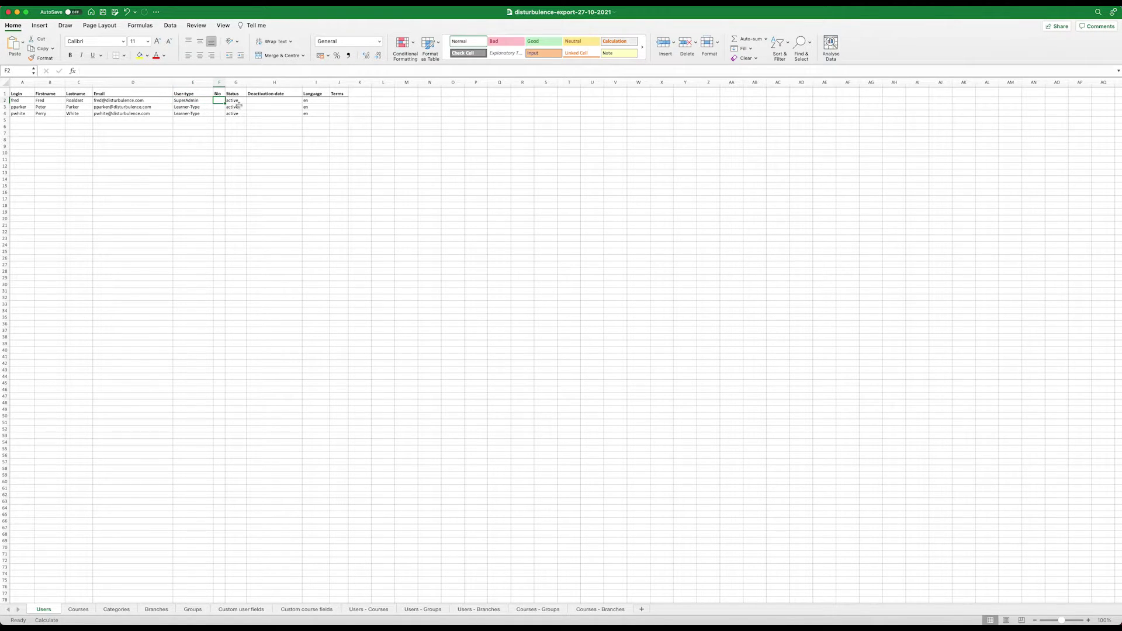
pyautogui.click(79, 610)
# Browse the export's sheets from Categories through Users - Courses, then check Users - Groups' Retail Cashier entry.
pyautogui.click(124, 609)
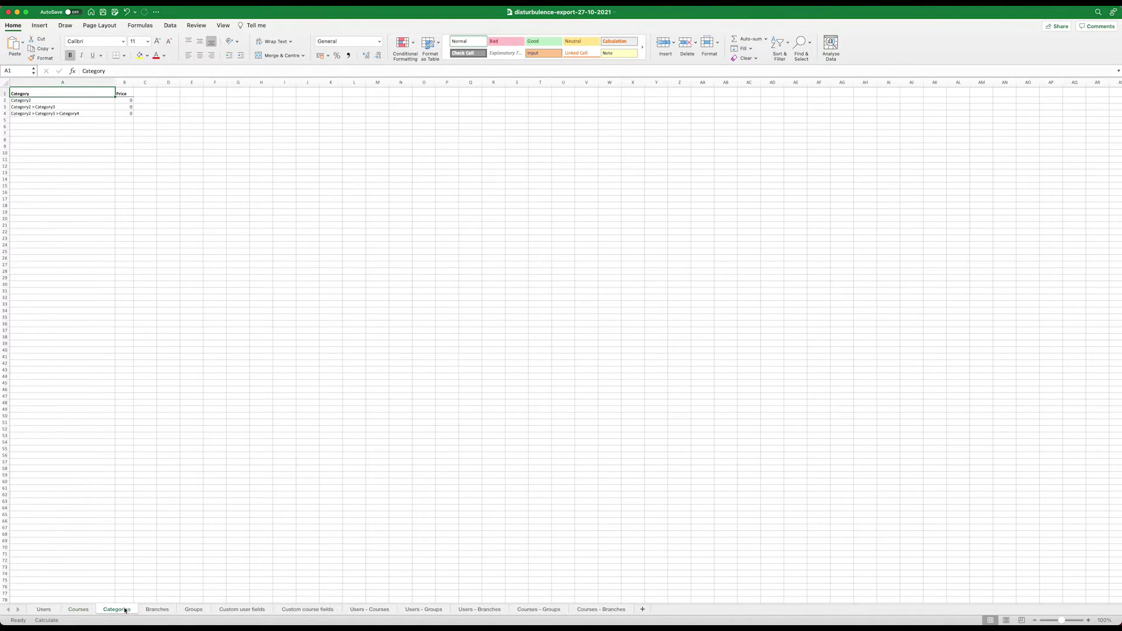
pyautogui.click(158, 609)
pyautogui.click(193, 610)
pyautogui.click(242, 610)
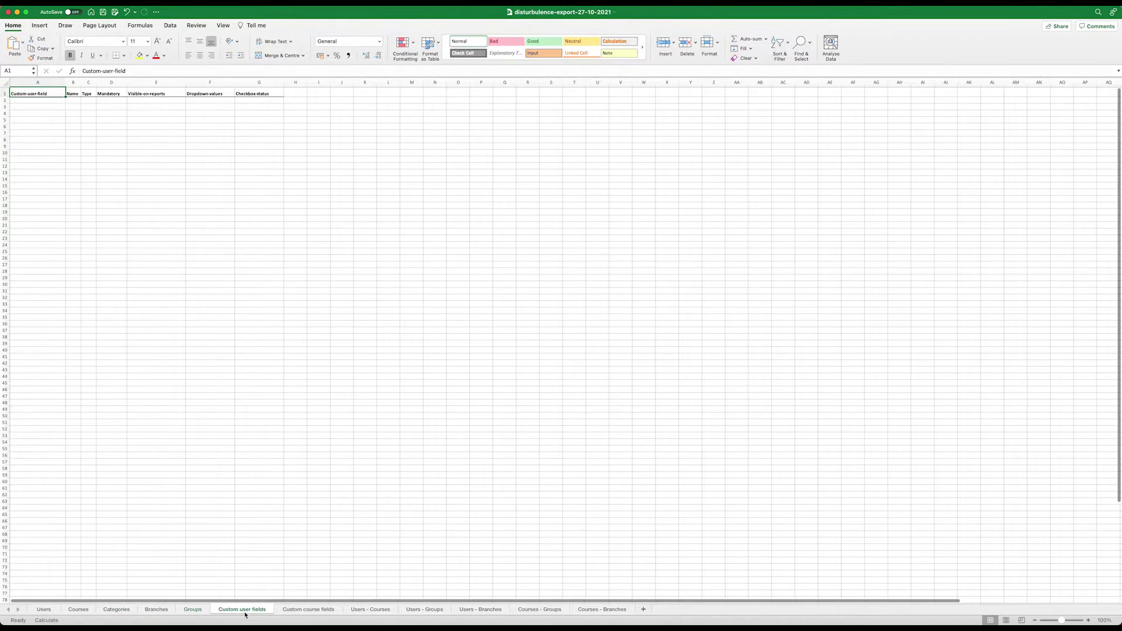
pyautogui.click(307, 610)
pyautogui.click(370, 609)
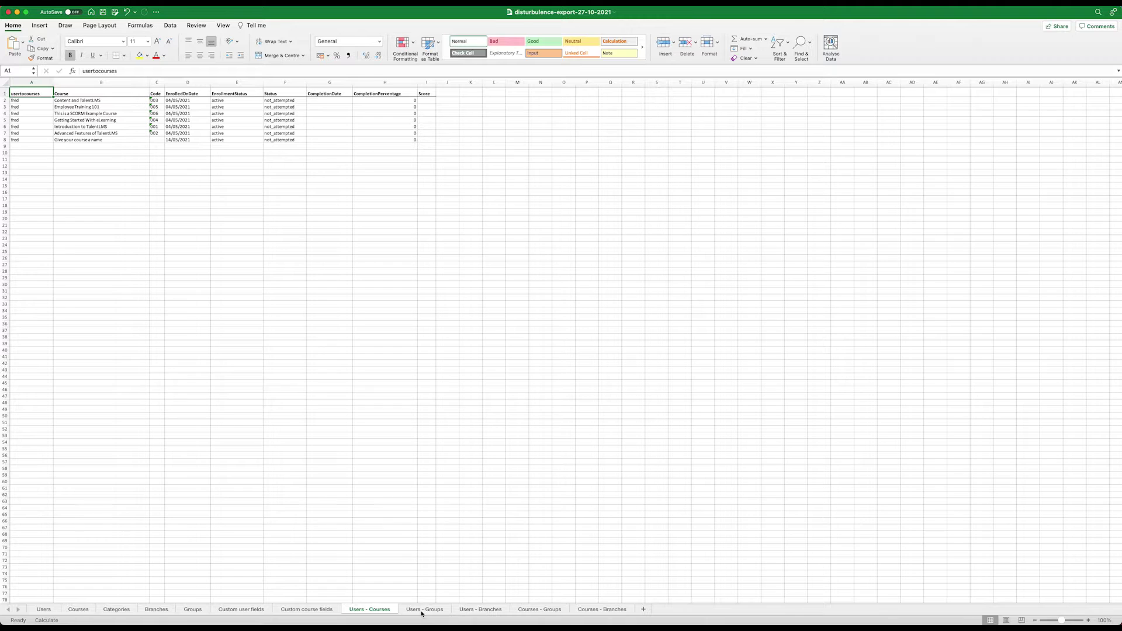
pyautogui.click(421, 612)
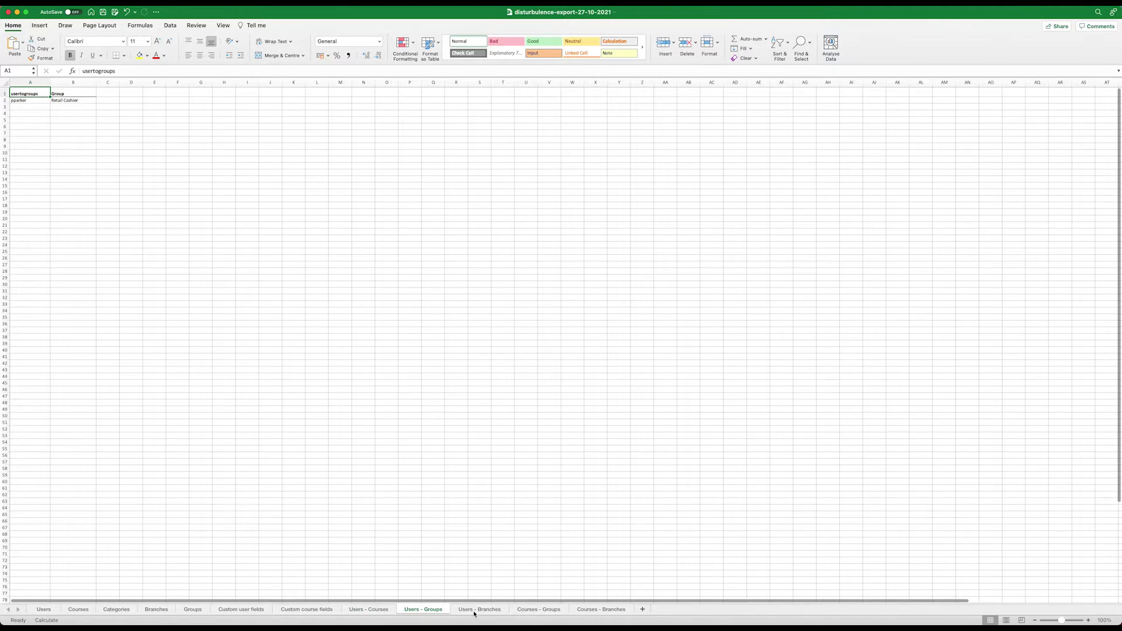
pyautogui.hotkey('ctrl', 'End')
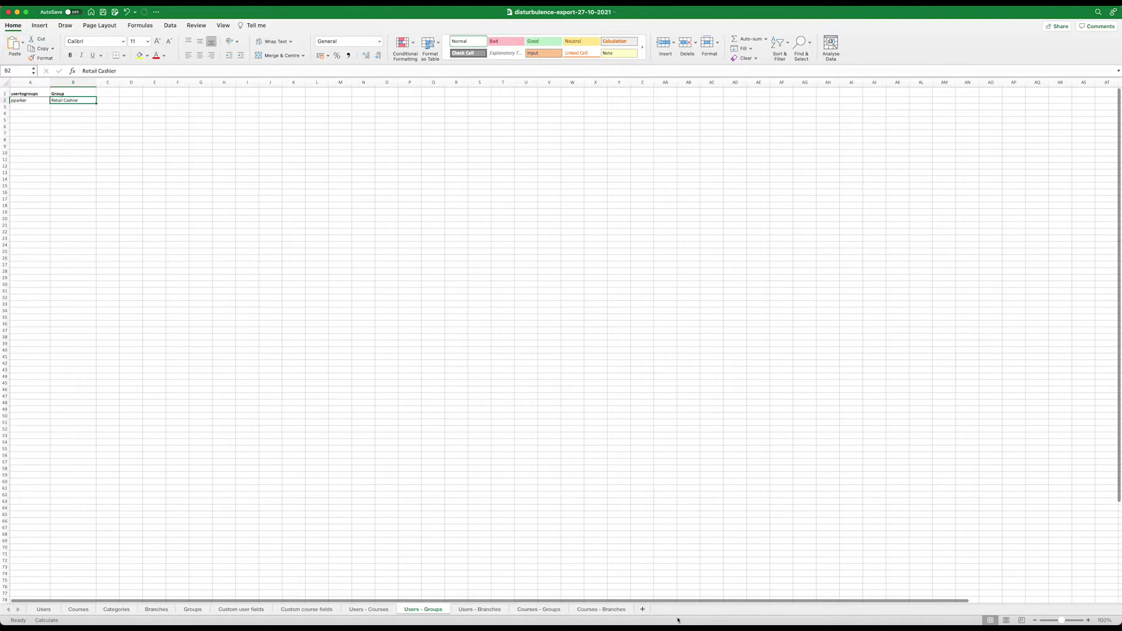
pyautogui.click(620, 606)
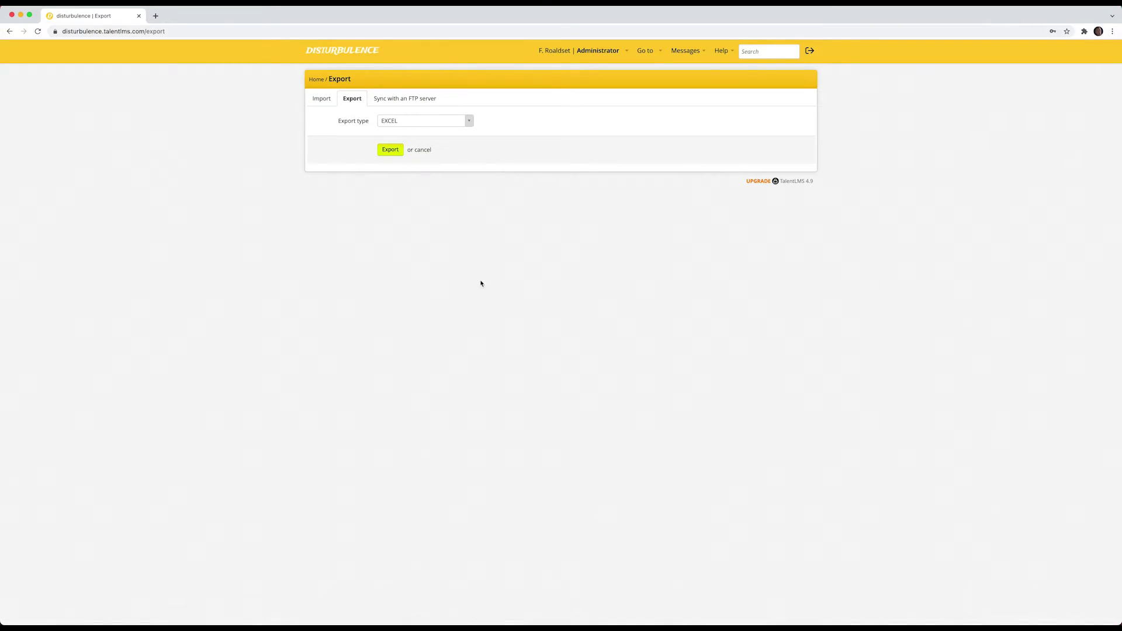
# In Users, select both learner accounts and delete each one, confirming Delete twice.
pyautogui.click(315, 80)
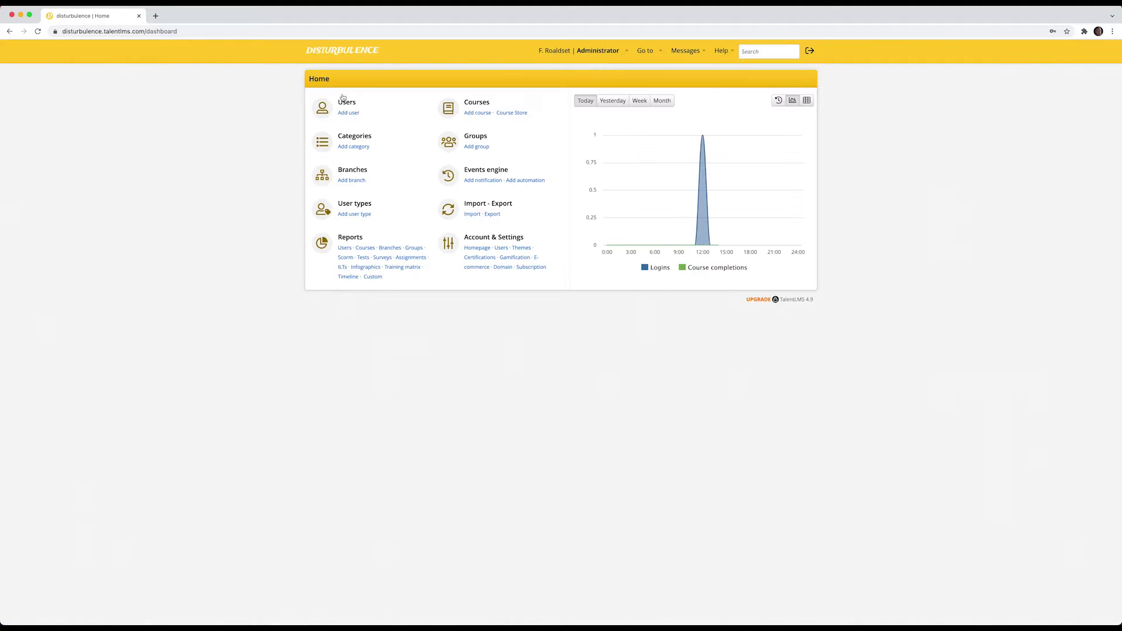
pyautogui.click(347, 103)
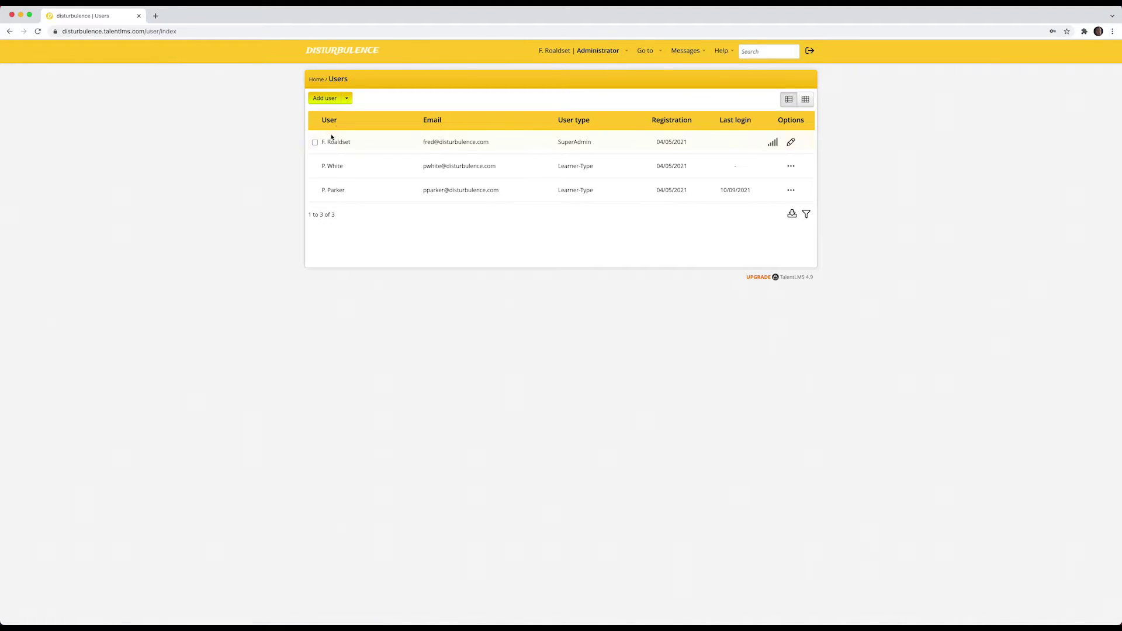
pyautogui.click(315, 168)
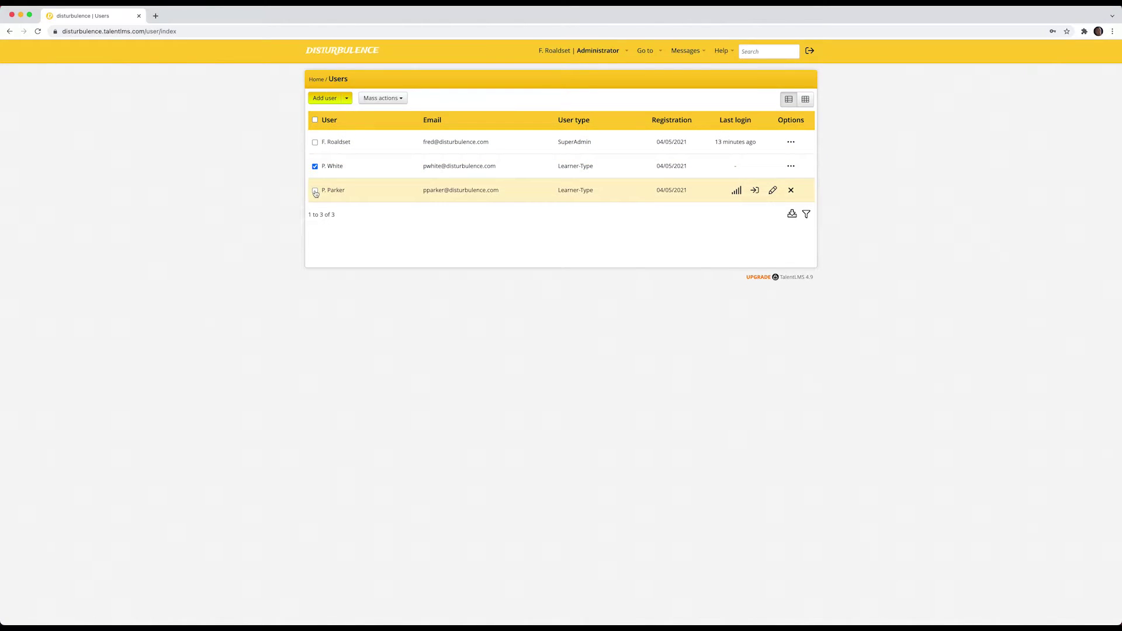
pyautogui.click(316, 190)
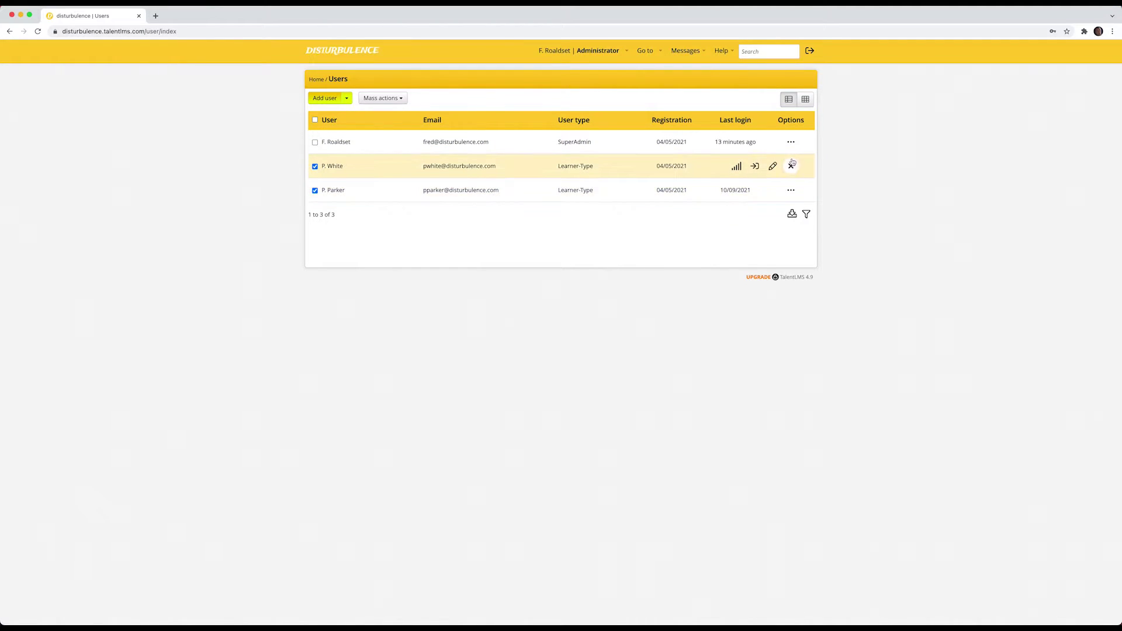
pyautogui.click(792, 167)
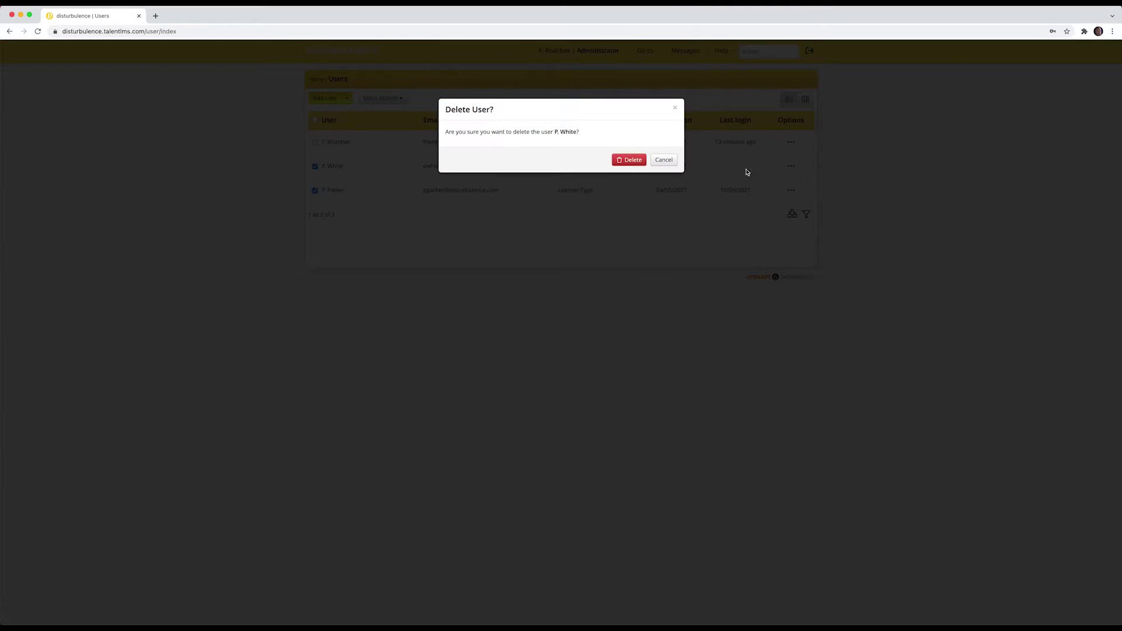
pyautogui.click(640, 163)
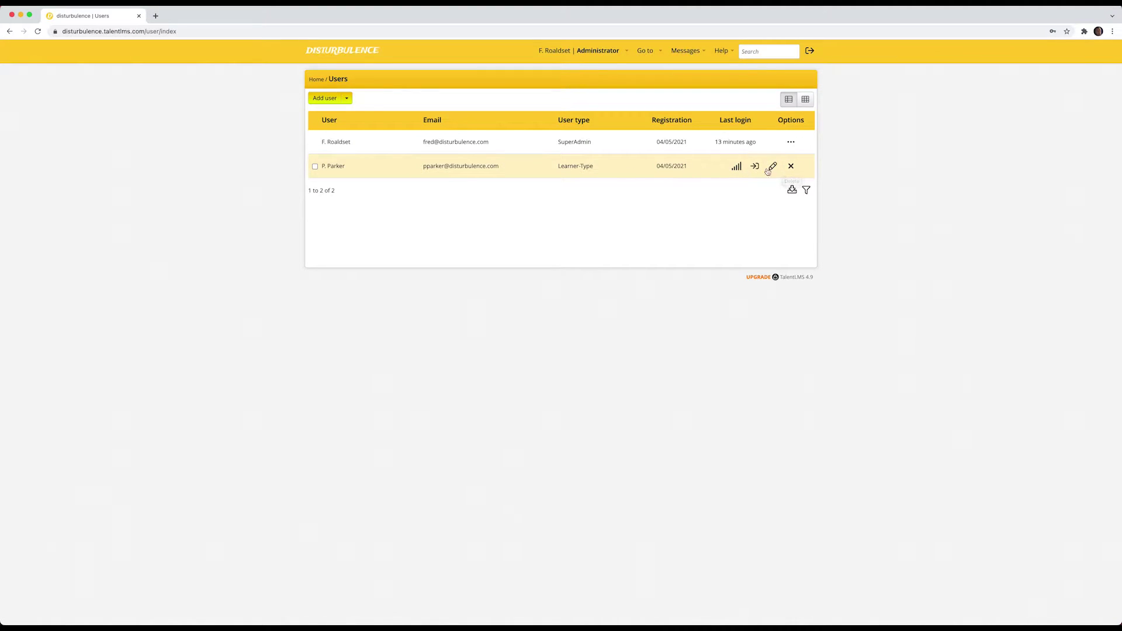
pyautogui.click(791, 169)
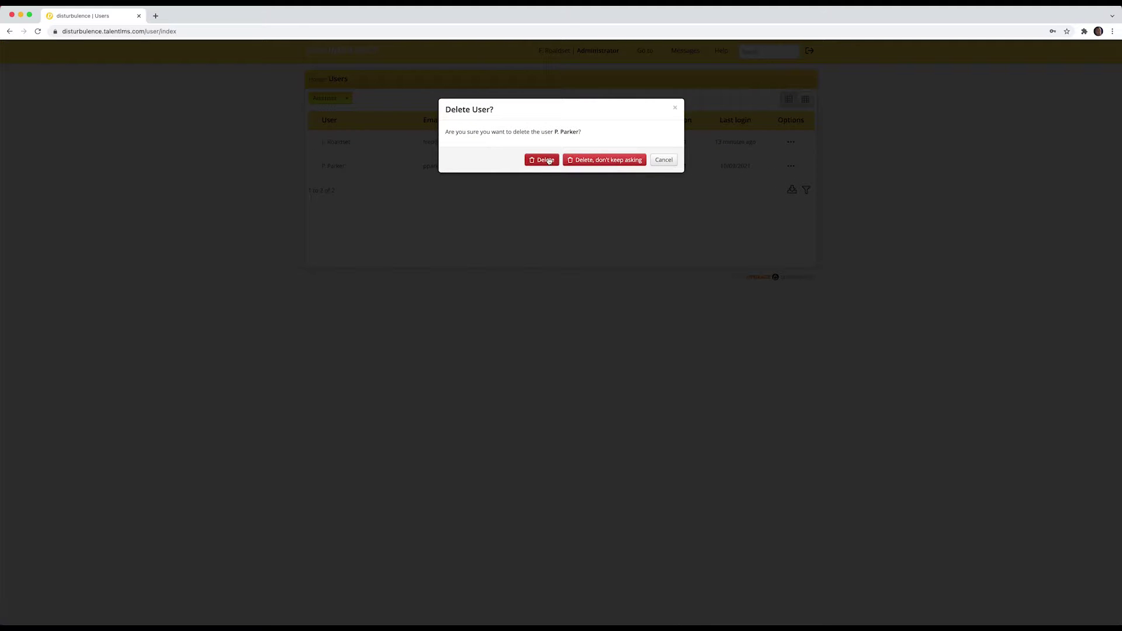
pyautogui.click(541, 160)
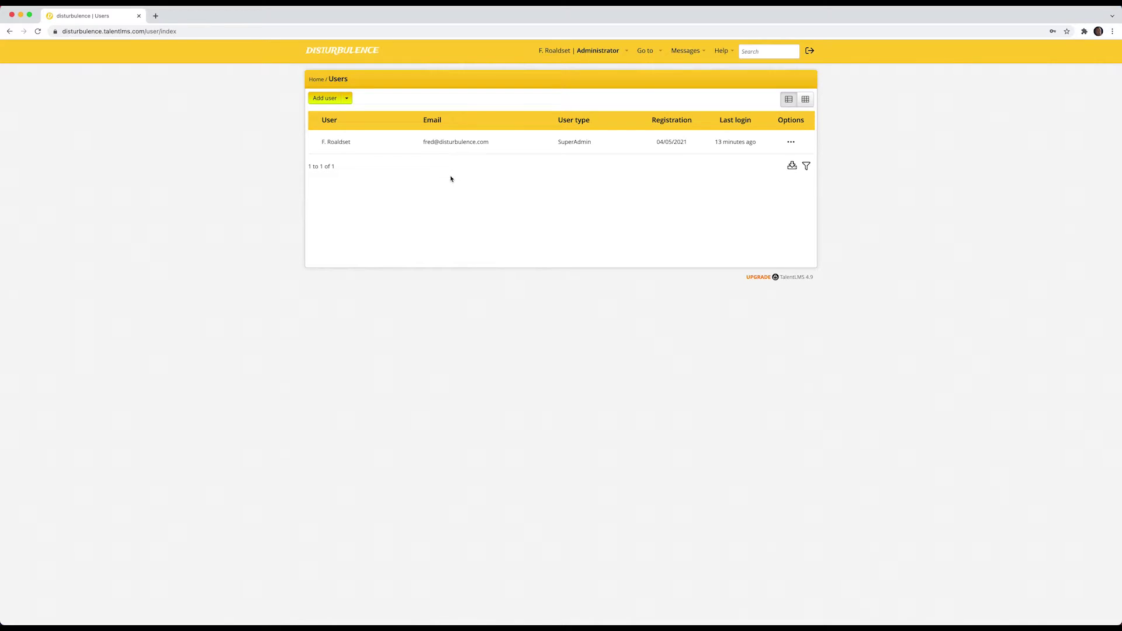
# Choose Import user(s) from the Add user dropdown.
pyautogui.click(347, 103)
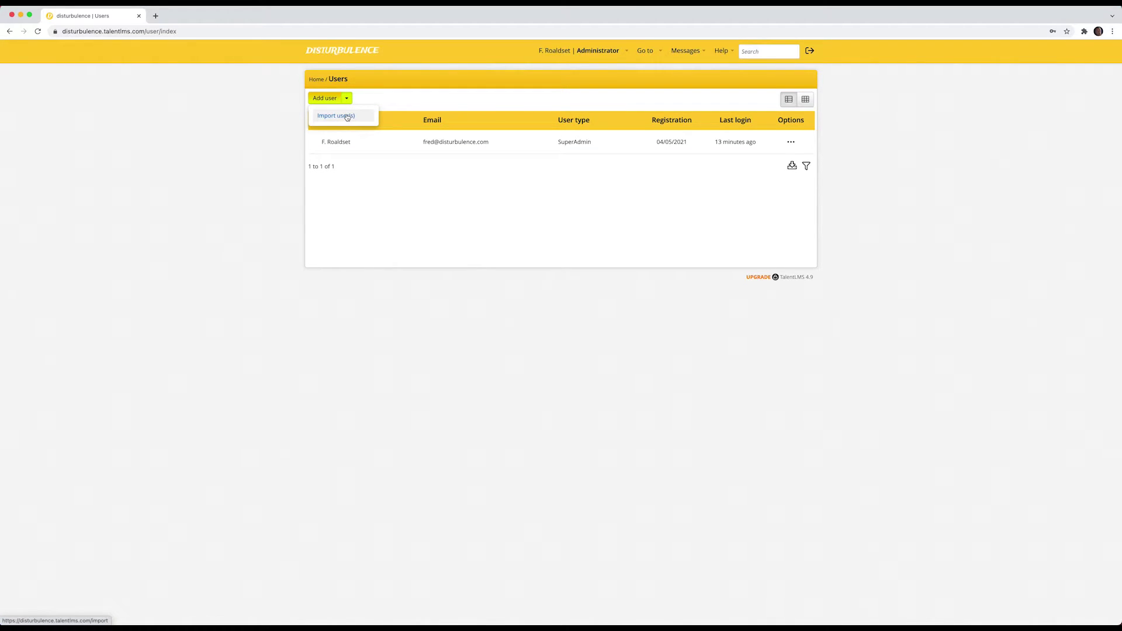
pyautogui.click(347, 117)
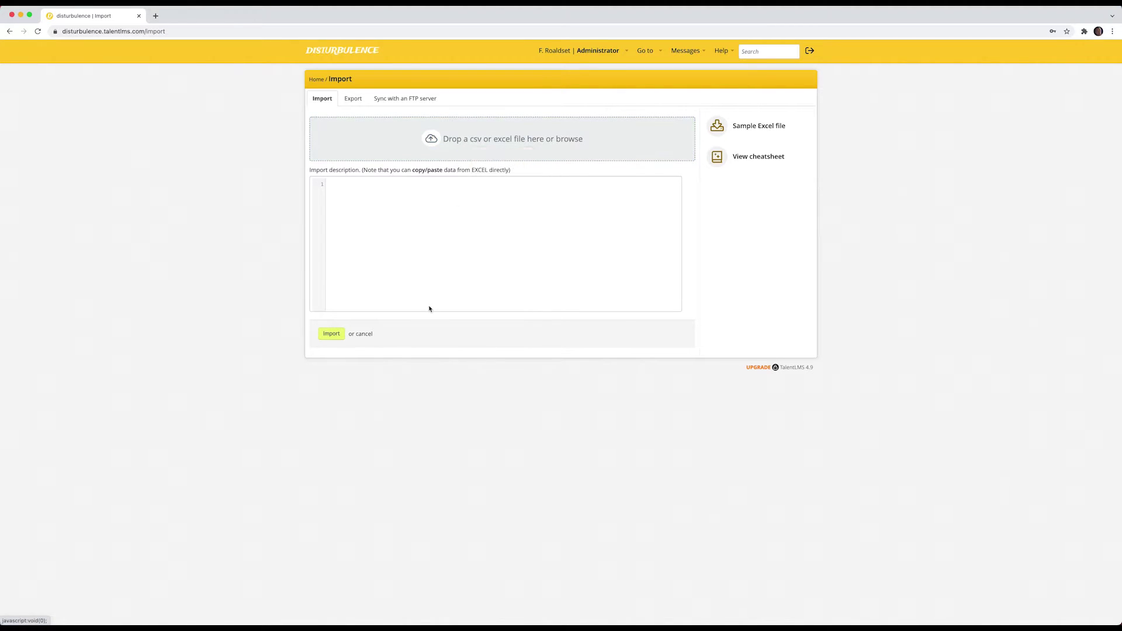
# Load Disturbulence import.xls into the import box and run the import.
pyautogui.click(454, 138)
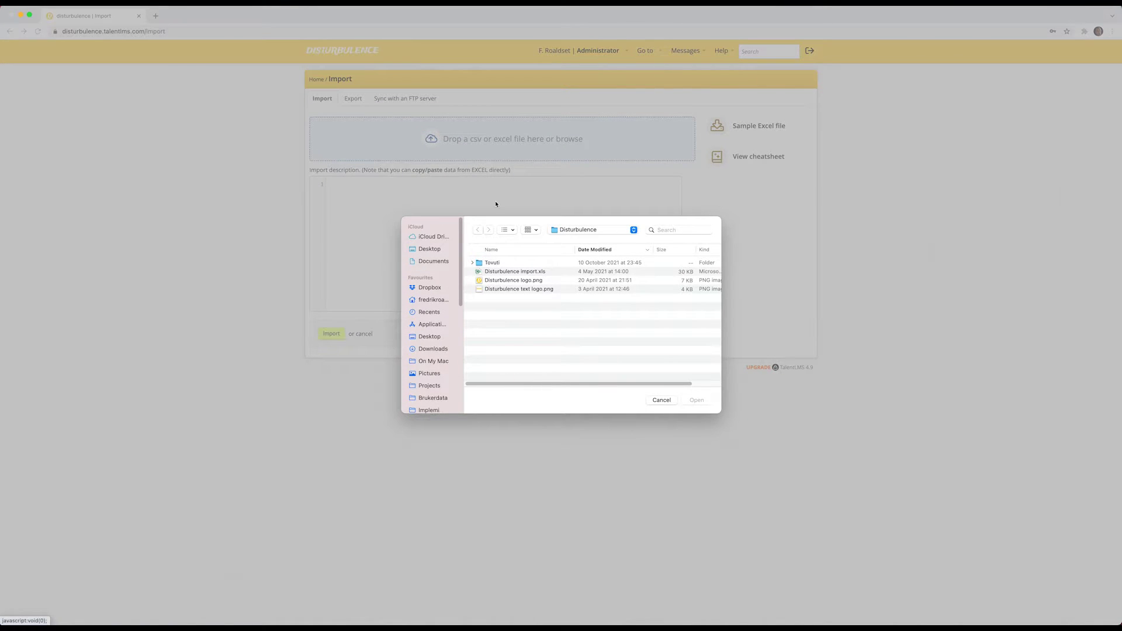
pyautogui.doubleClick(524, 272)
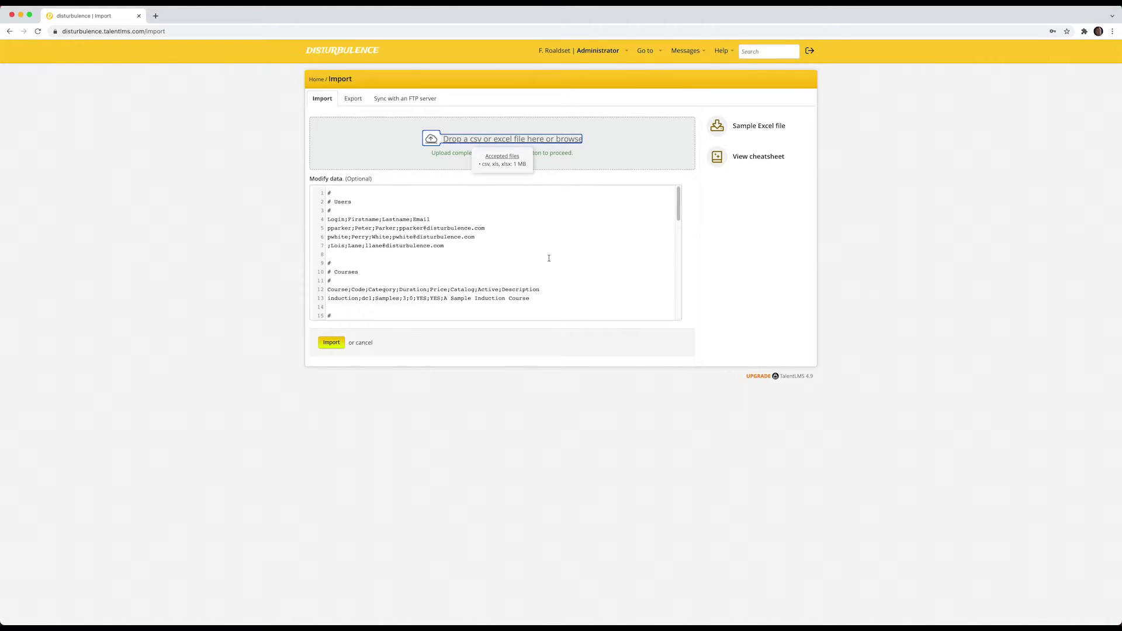
pyautogui.click(596, 224)
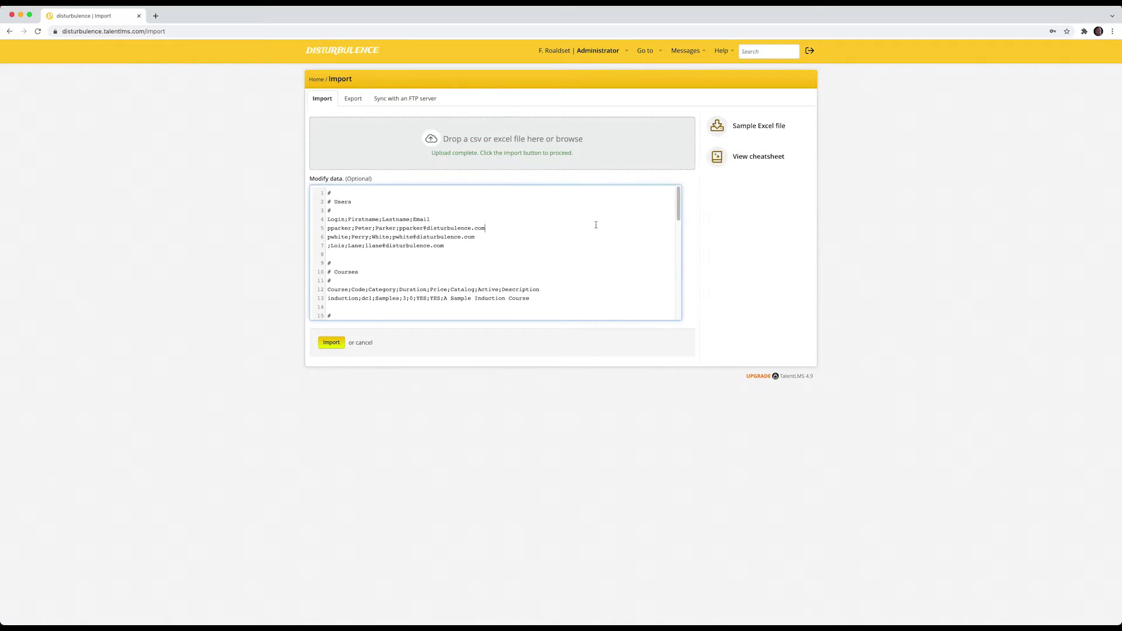
pyautogui.click(337, 342)
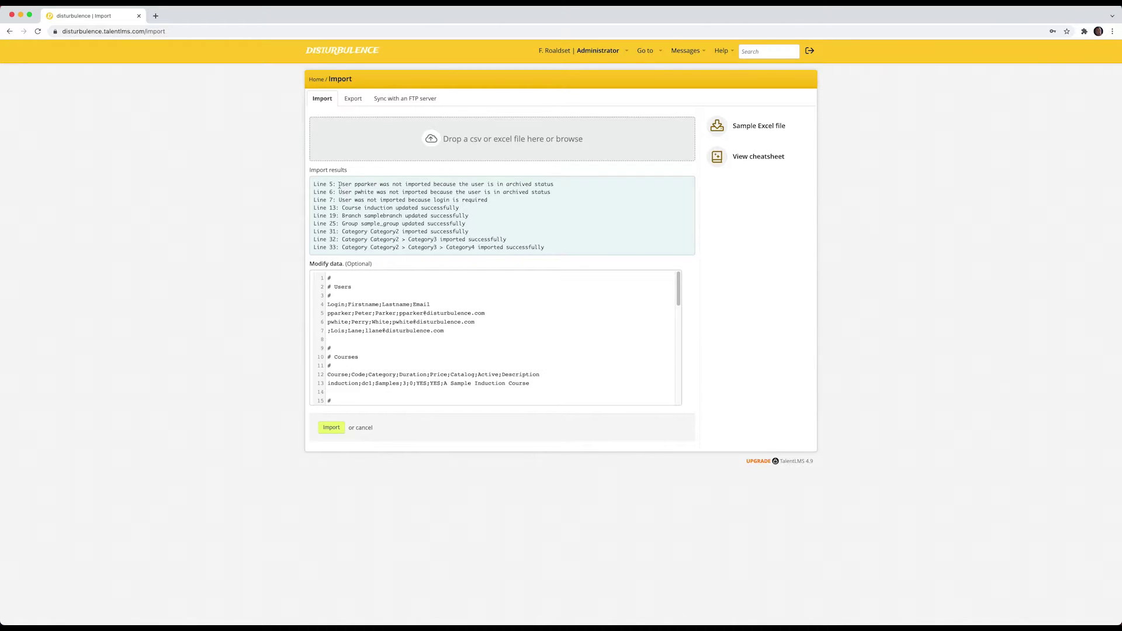
pyautogui.moveTo(340, 185); pyautogui.dragTo(579, 187)
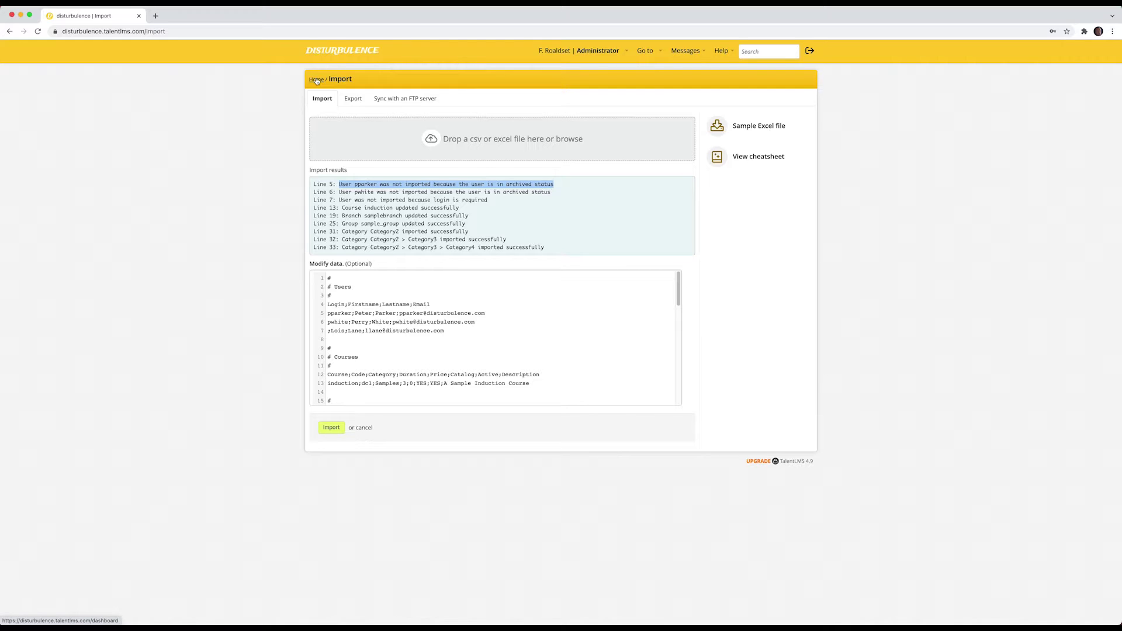
pyautogui.click(317, 79)
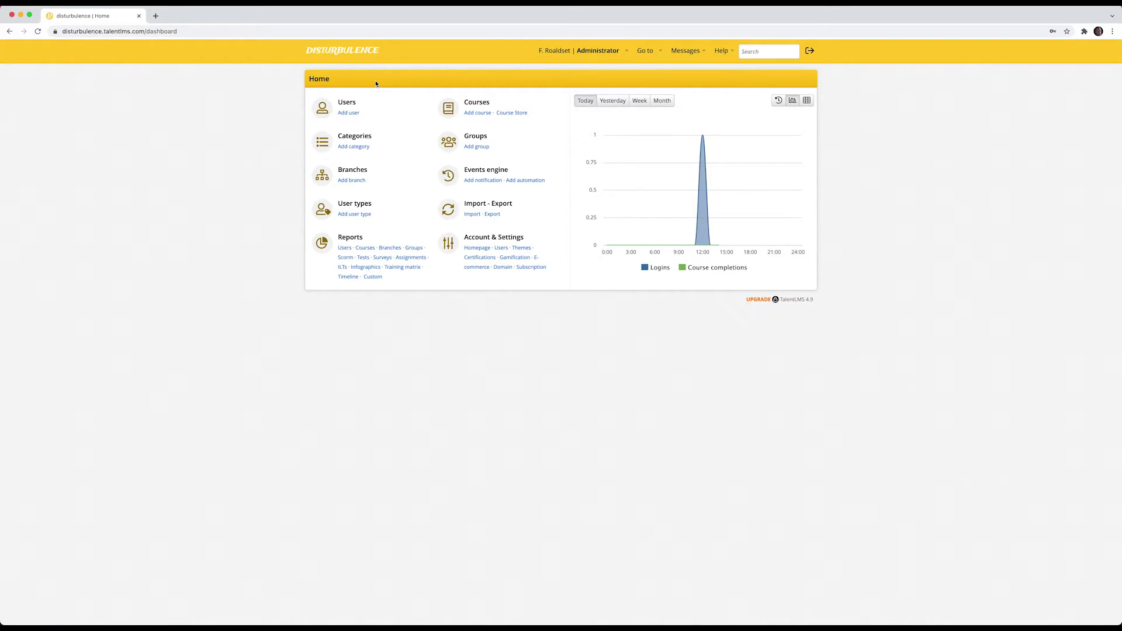
# Open the Extended Timeline report from the dashboard timeline and list the Event filter options.
pyautogui.click(779, 101)
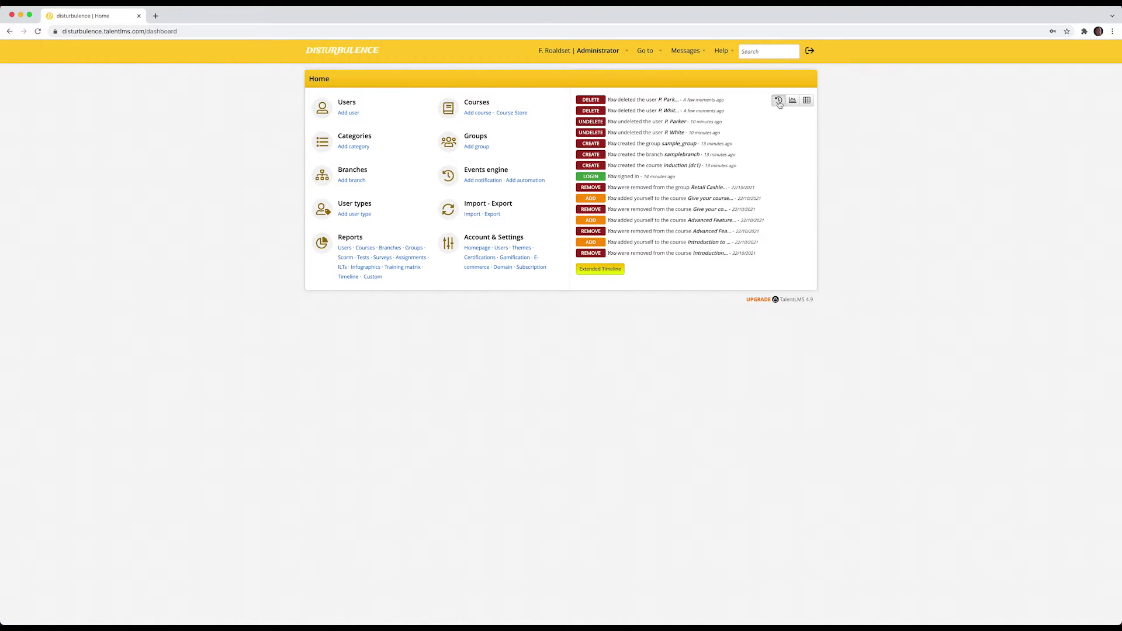
pyautogui.click(596, 274)
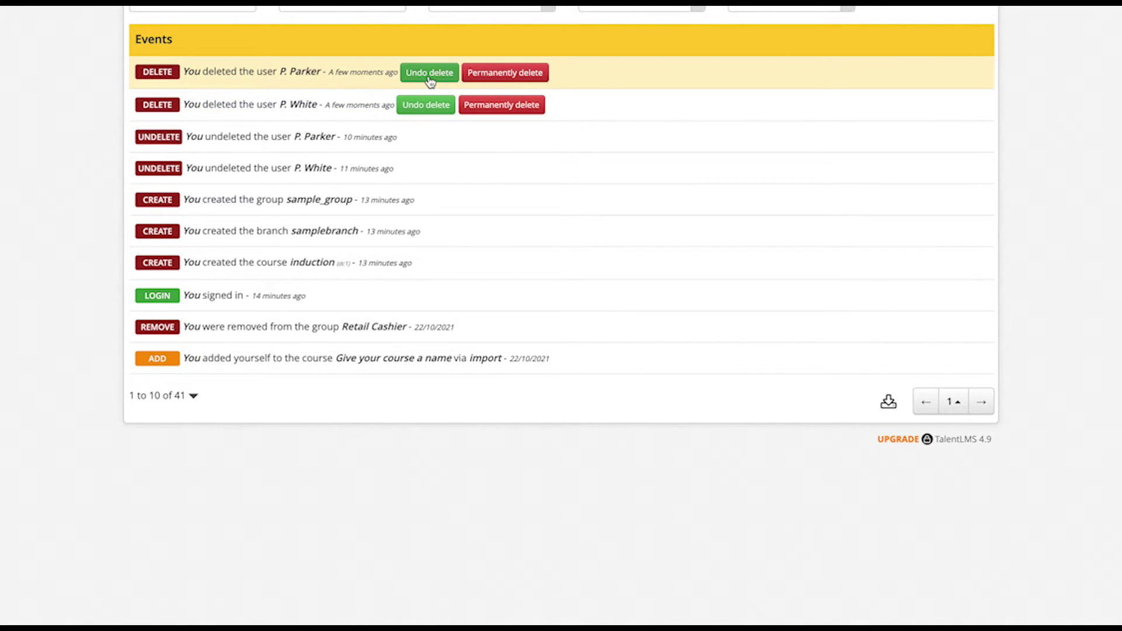
pyautogui.click(543, 8)
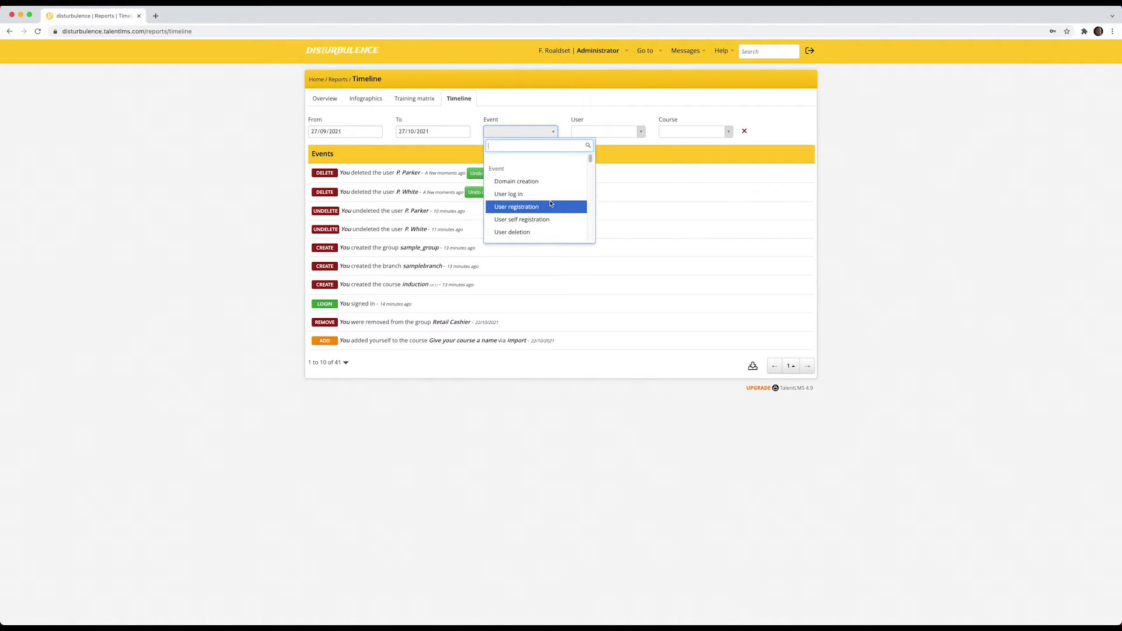
# Filter the timeline to User deletion events, undo both recent deletions, and return Home.
pyautogui.click(538, 232)
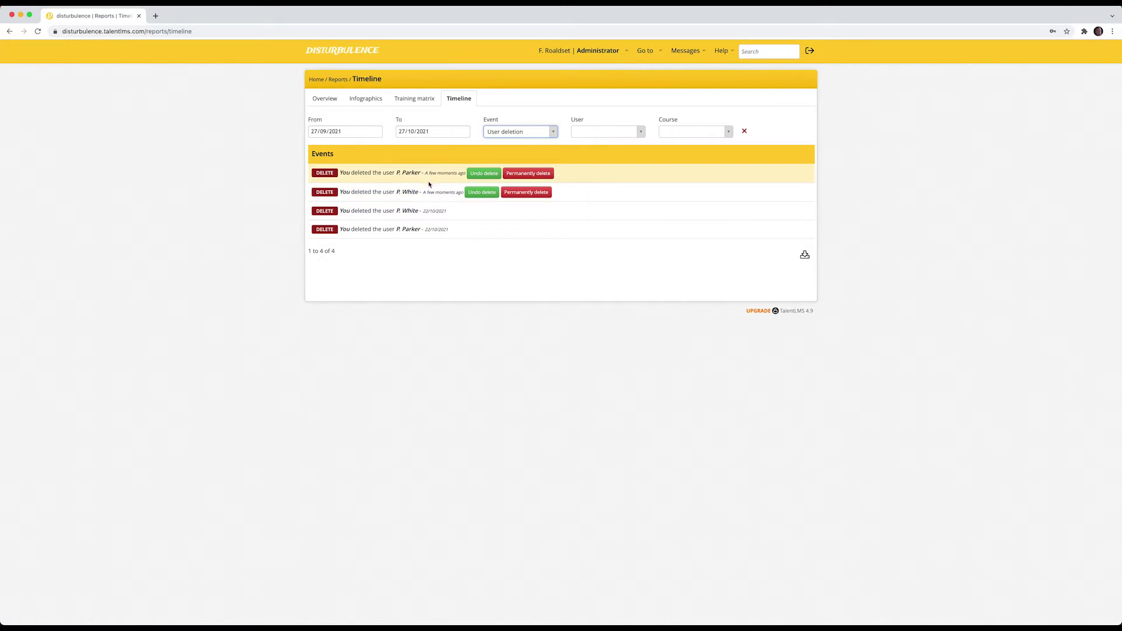
pyautogui.click(477, 175)
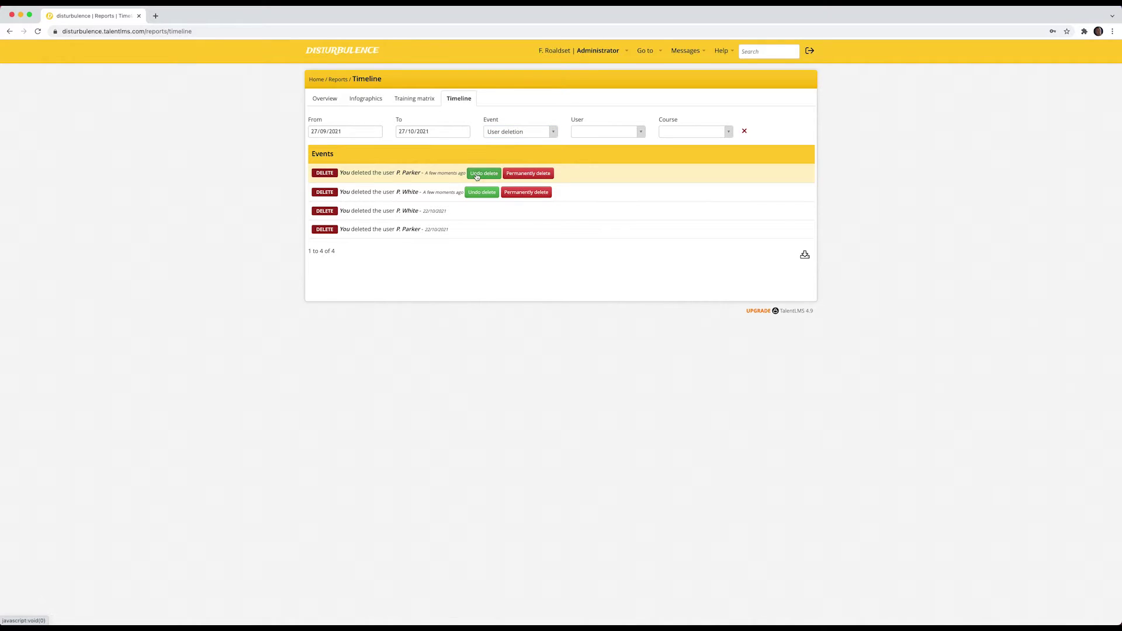
pyautogui.click(468, 193)
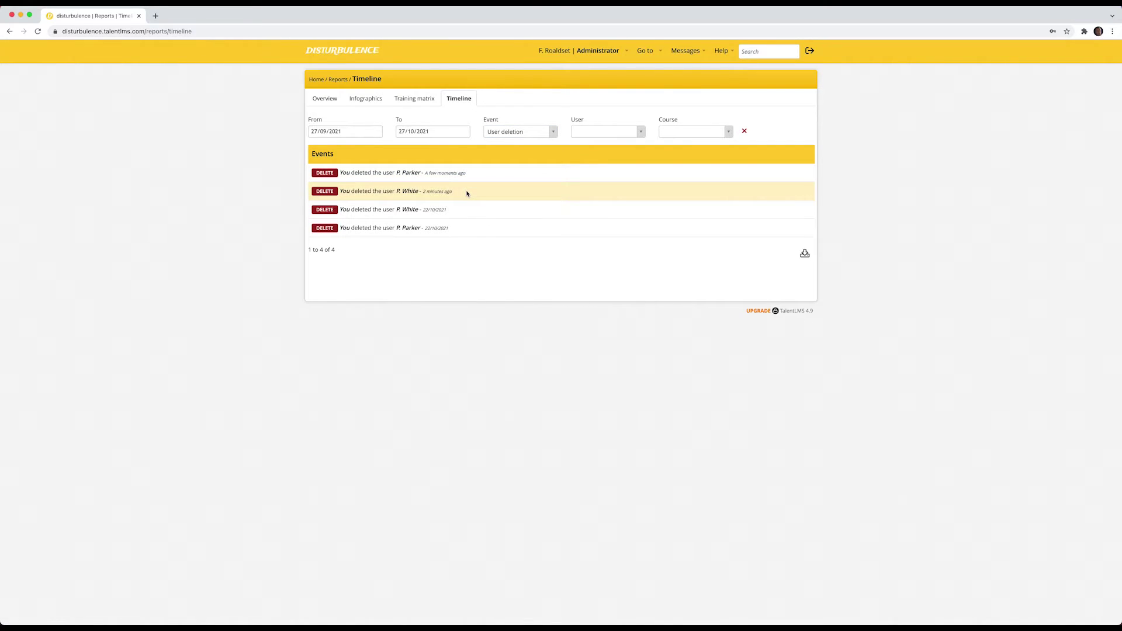
pyautogui.click(316, 80)
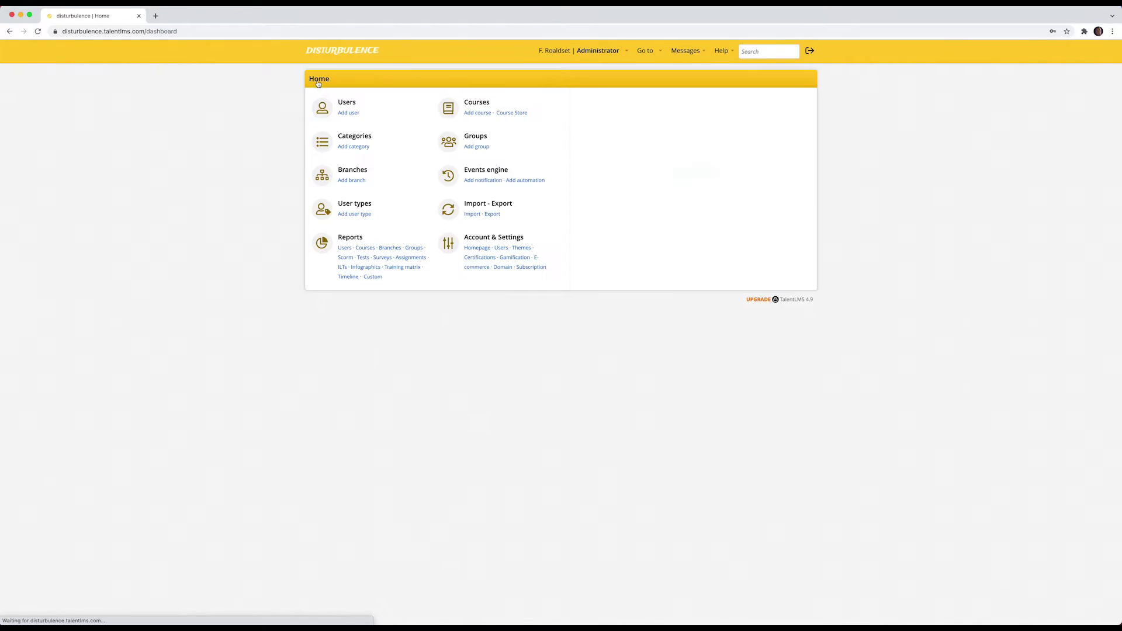
# Select both learner accounts in Users and delete them together via Mass actions > Delete.
pyautogui.click(348, 103)
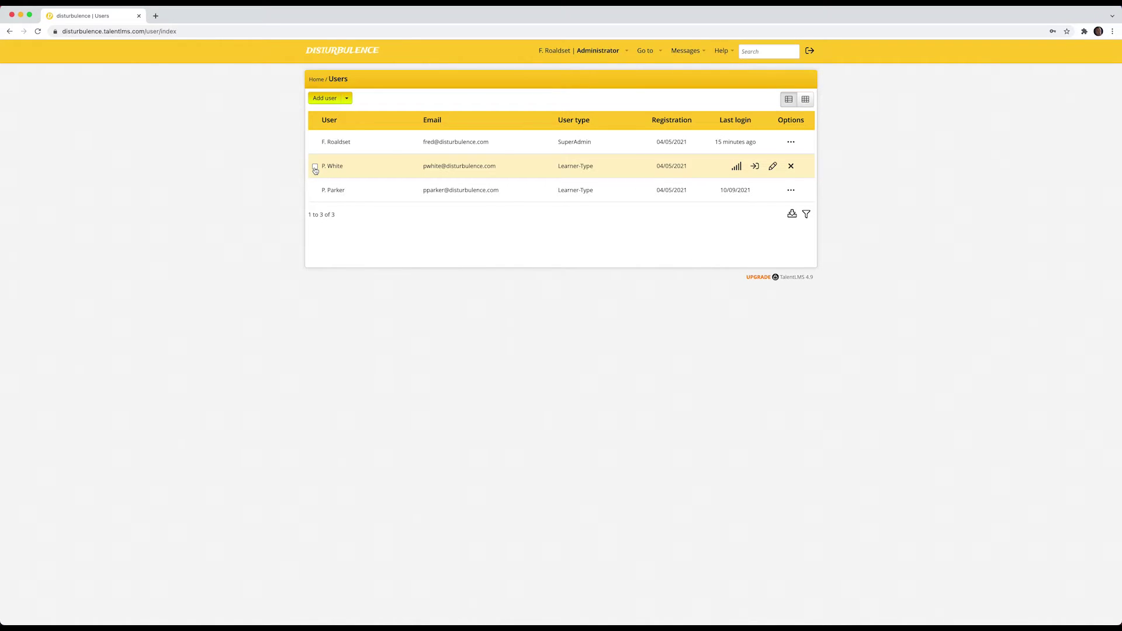
pyautogui.click(315, 167)
pyautogui.click(315, 190)
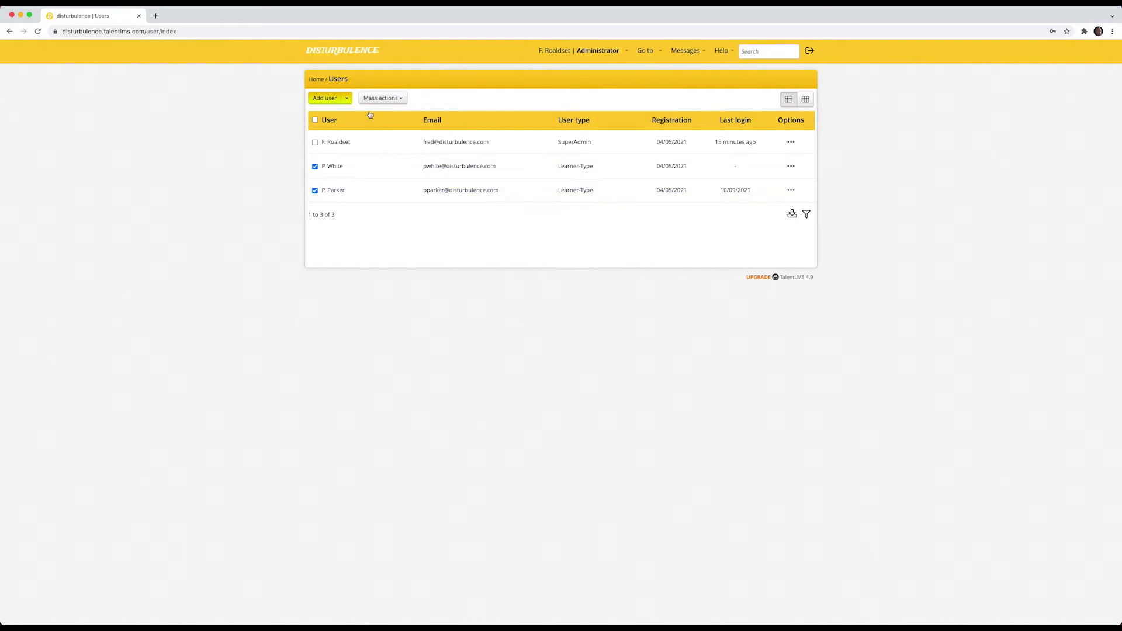
pyautogui.click(401, 101)
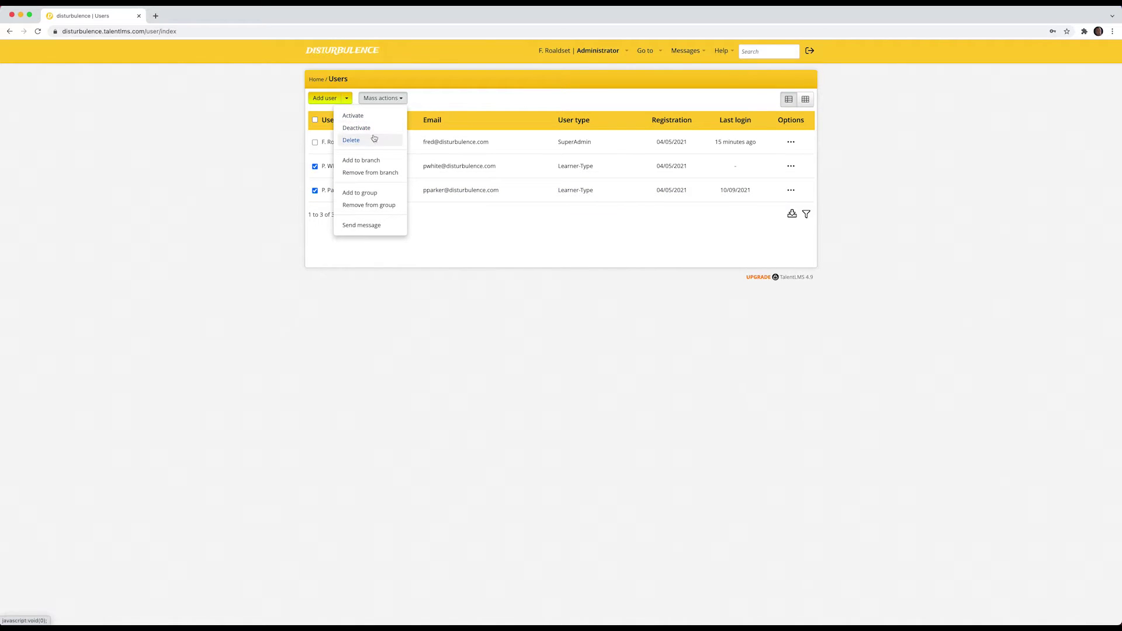
pyautogui.click(373, 140)
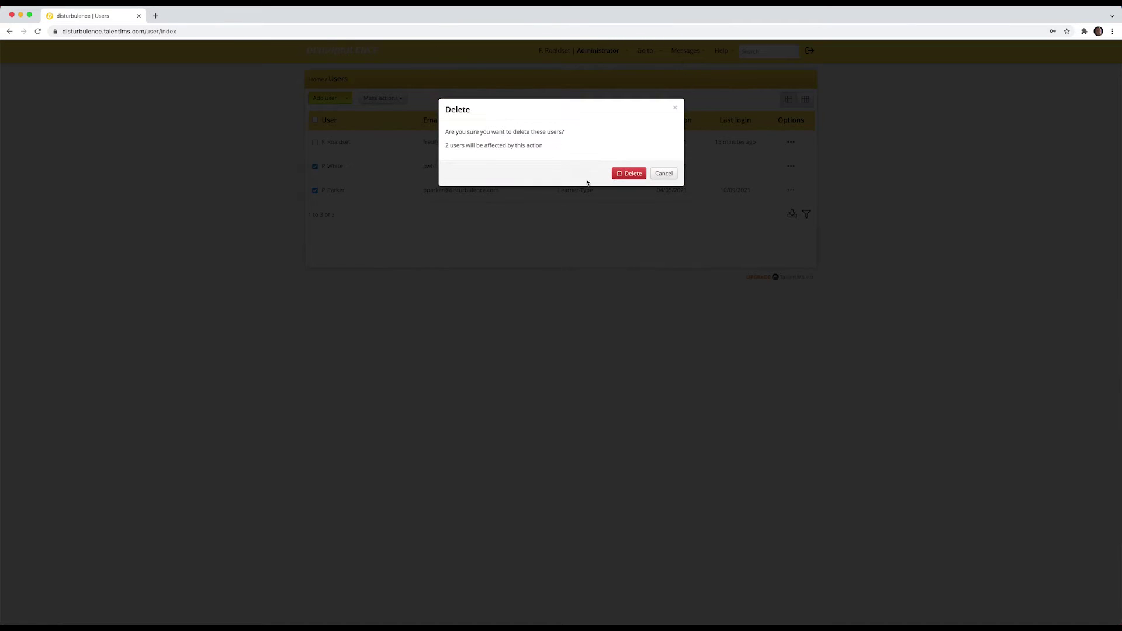
pyautogui.click(623, 173)
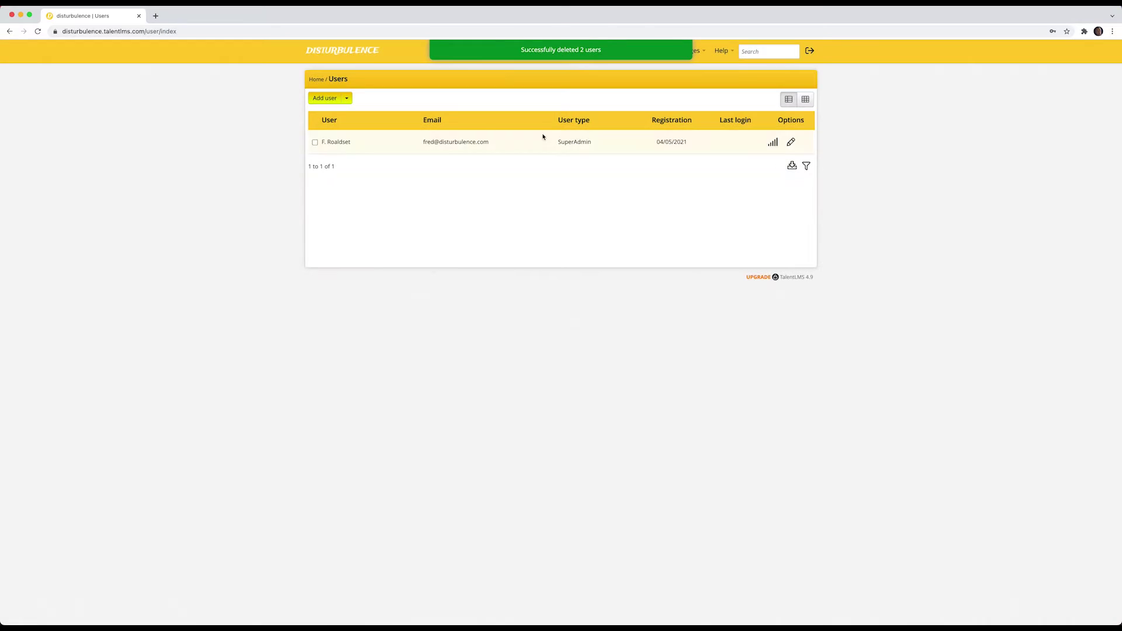
pyautogui.click(314, 80)
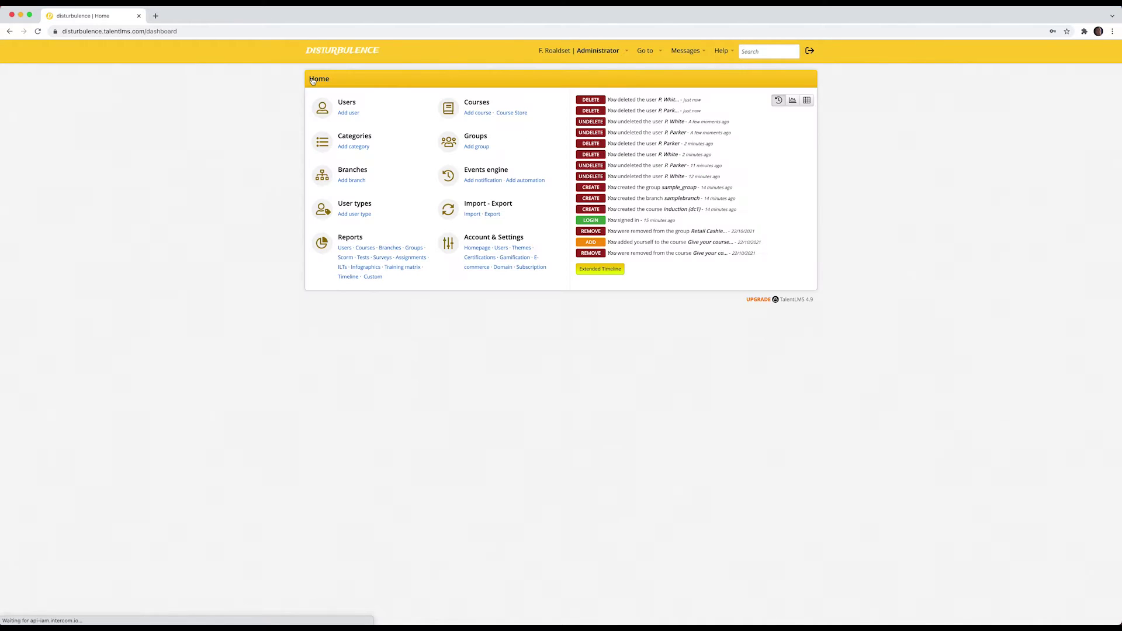
# From the Extended Timeline, permanently delete both learner accounts, then reopen the Users list.
pyautogui.click(612, 271)
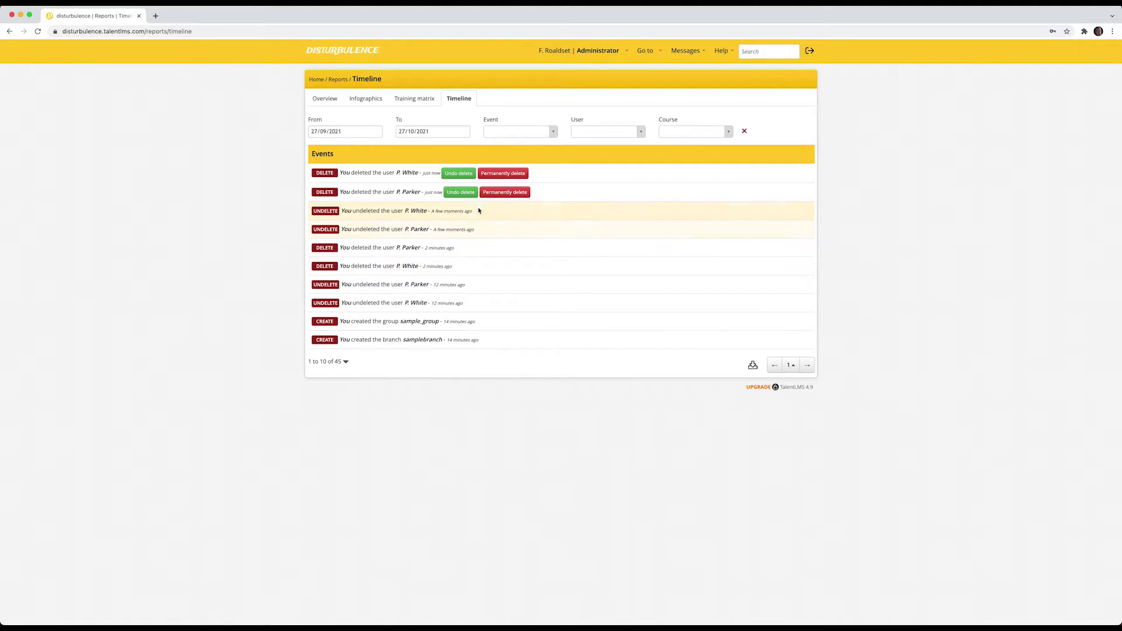
pyautogui.click(516, 175)
pyautogui.click(630, 174)
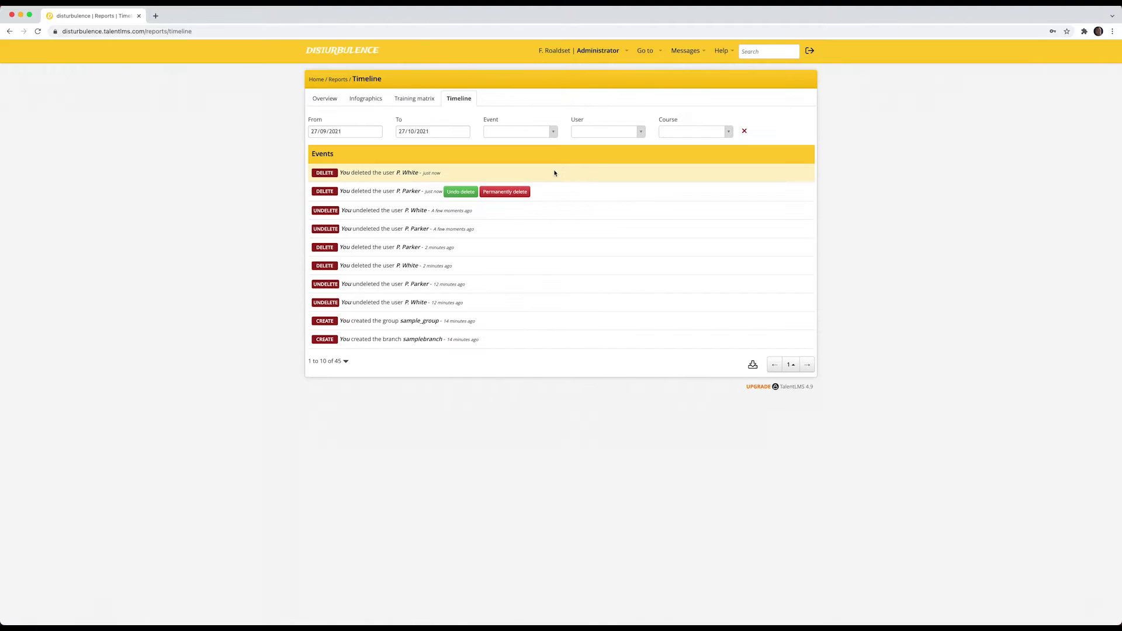
pyautogui.click(517, 192)
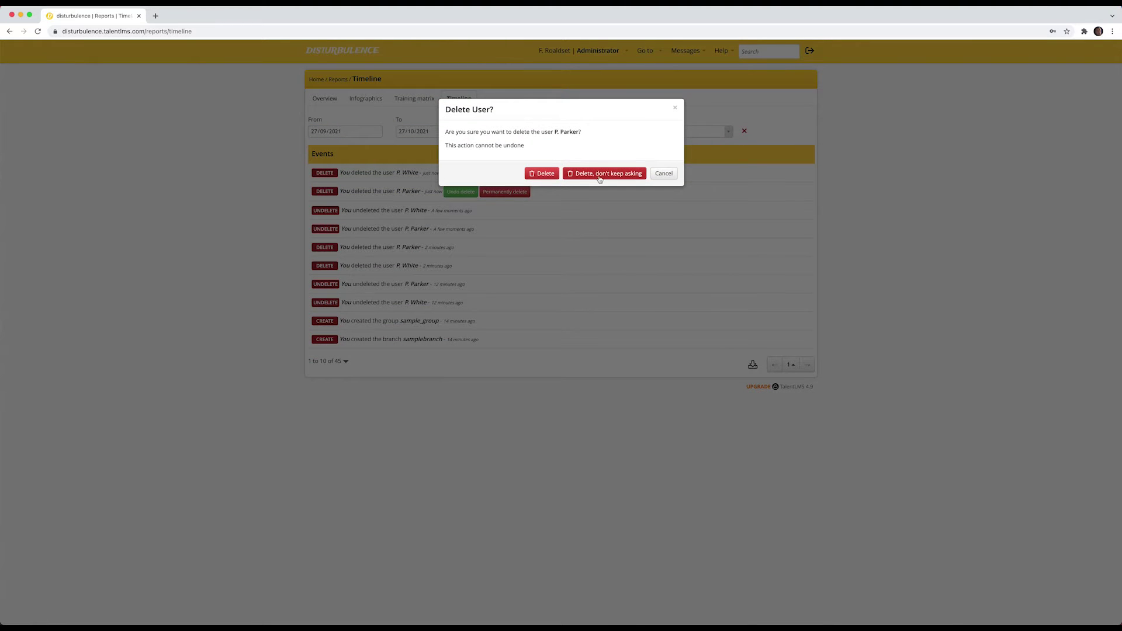
pyautogui.click(542, 173)
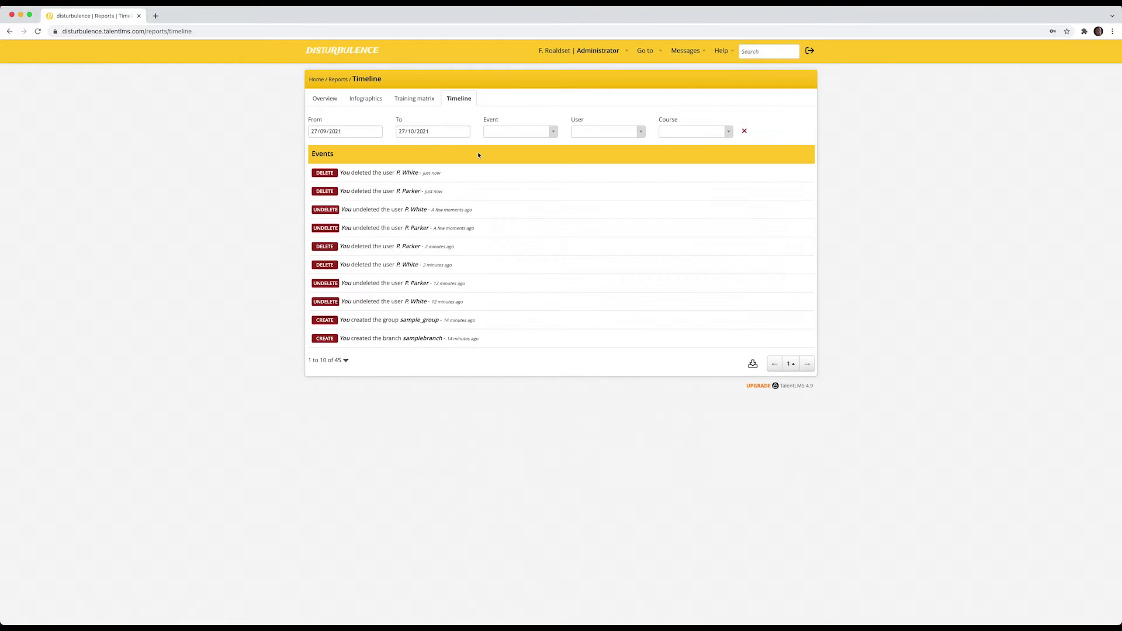
pyautogui.click(316, 80)
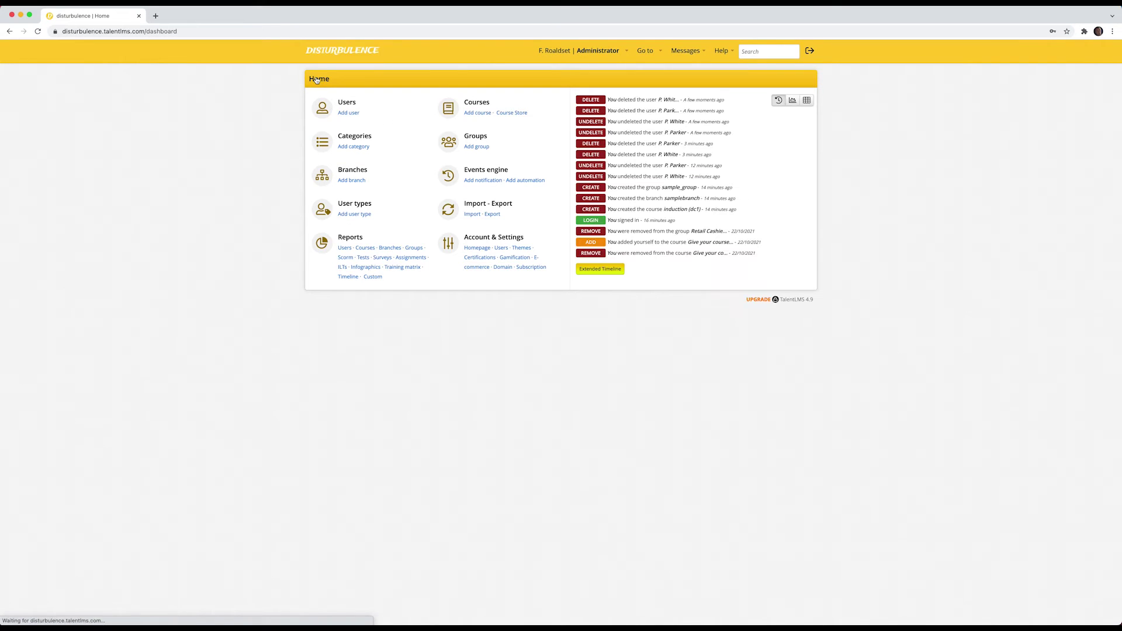
pyautogui.click(345, 107)
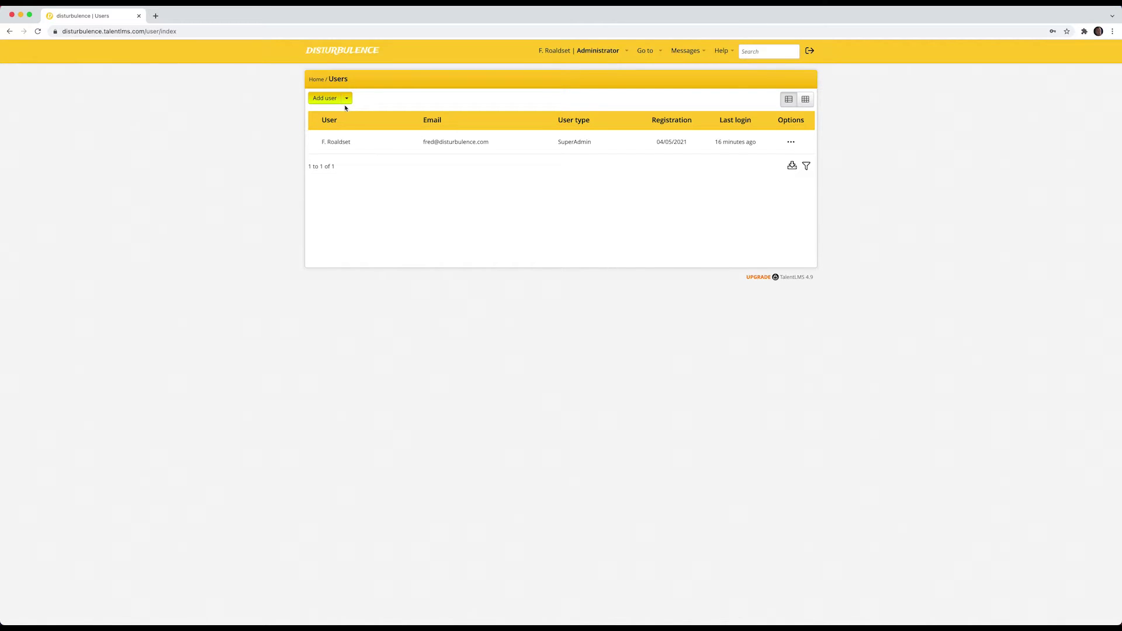
# Choose Import user(s) from the Add user dropdown.
pyautogui.click(348, 101)
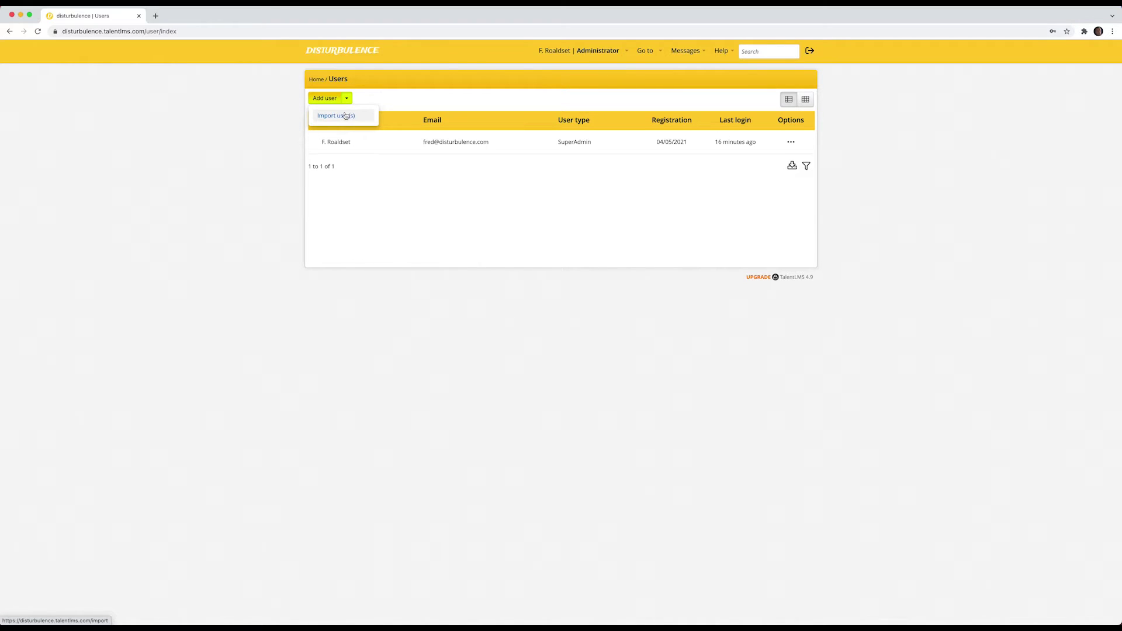
pyautogui.click(345, 116)
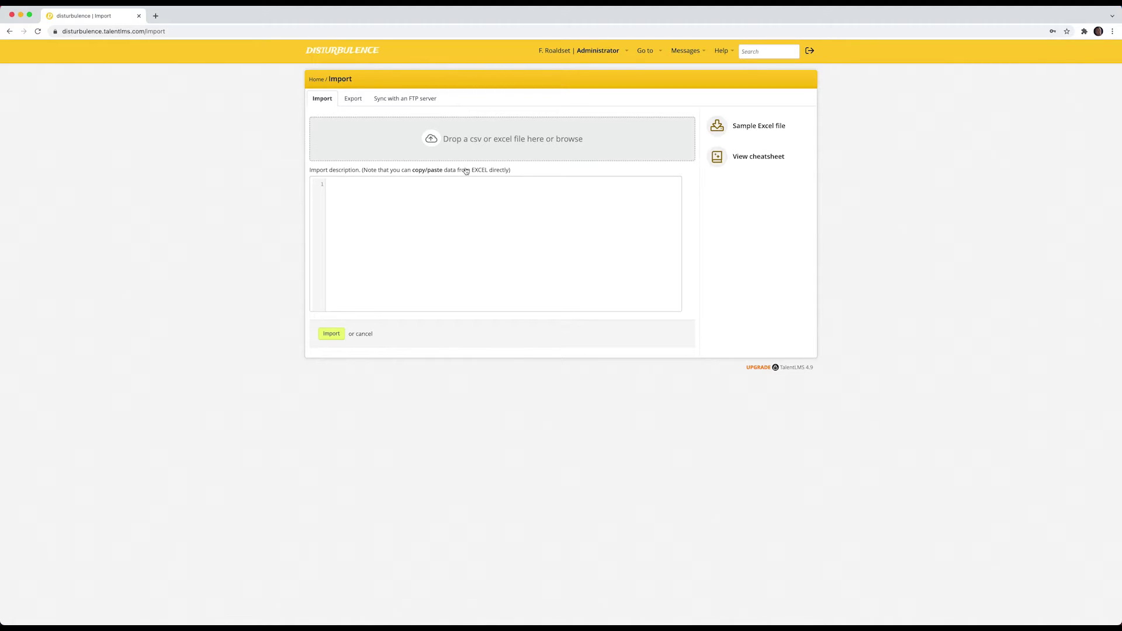
# Load disturbulence-export-27-10-2021.xlsx into the importer and run the import.
pyautogui.click(468, 147)
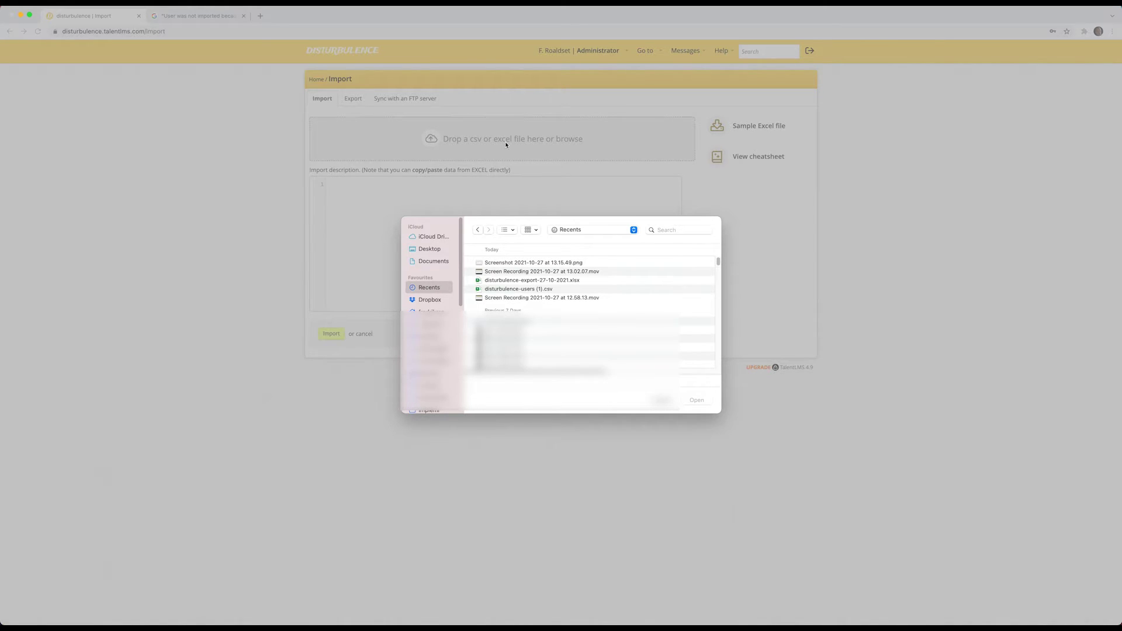
pyautogui.doubleClick(477, 280)
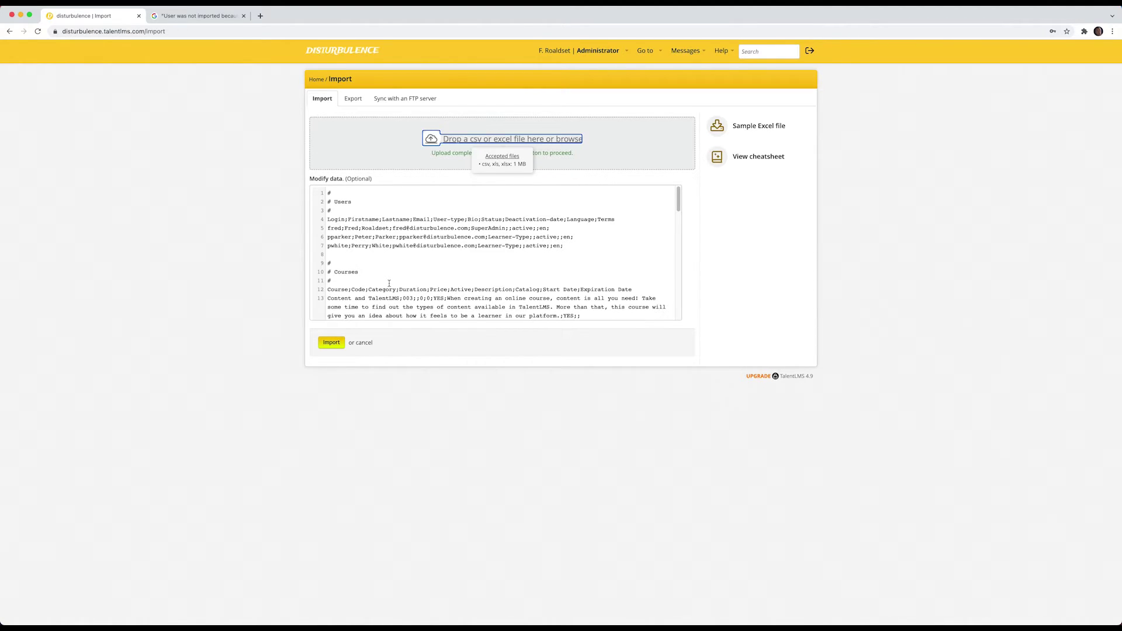
pyautogui.click(331, 343)
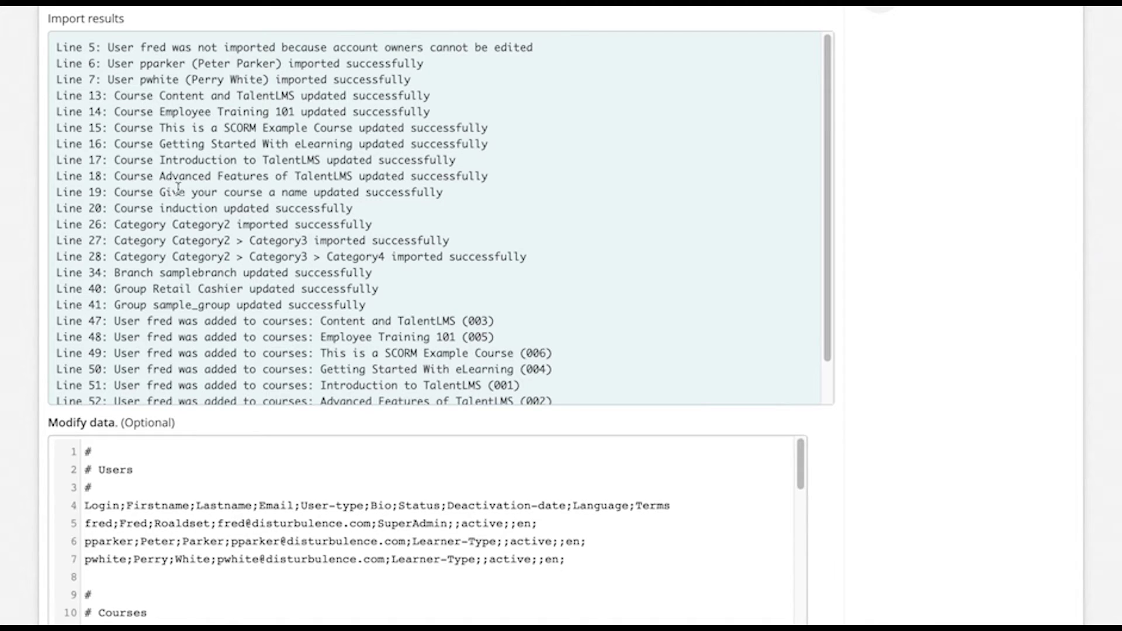
# Review the import results, highlighting Line 47's course enrolment and Line 59's Retail Cashier addition.
pyautogui.moveTo(827, 297); pyautogui.dragTo(826, 341)
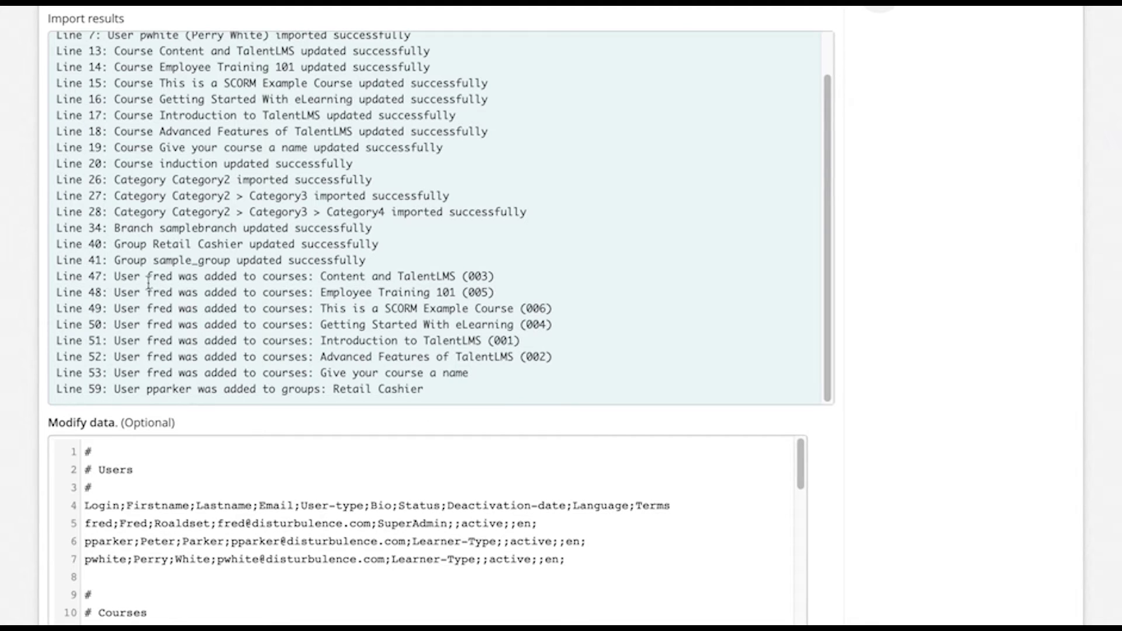
pyautogui.moveTo(115, 277); pyautogui.dragTo(519, 287)
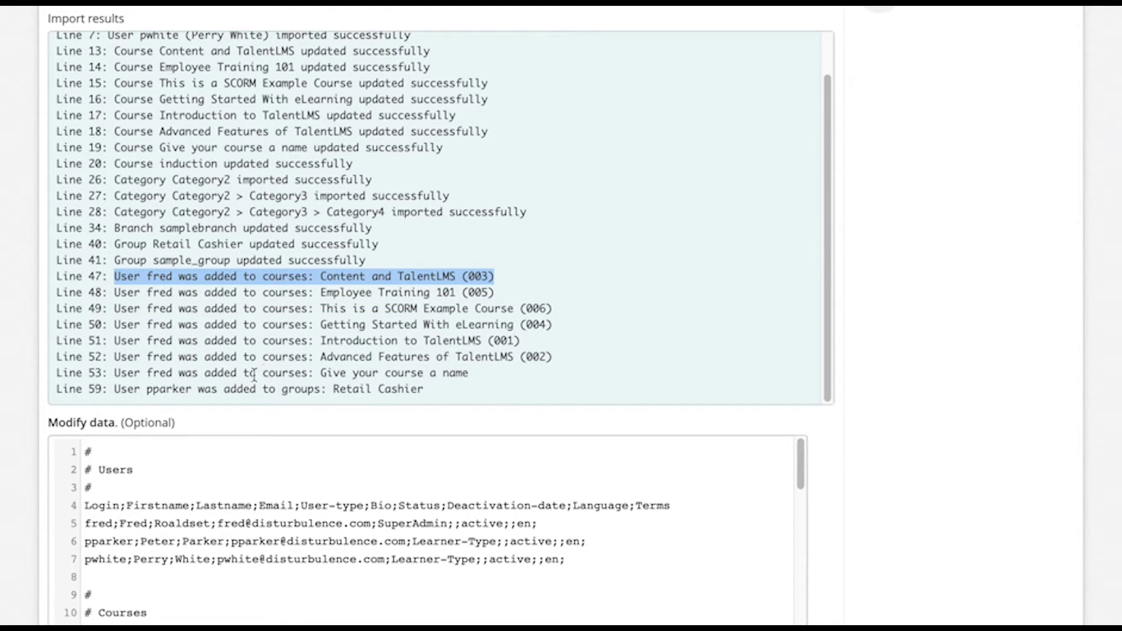
pyautogui.moveTo(262, 389); pyautogui.dragTo(416, 395)
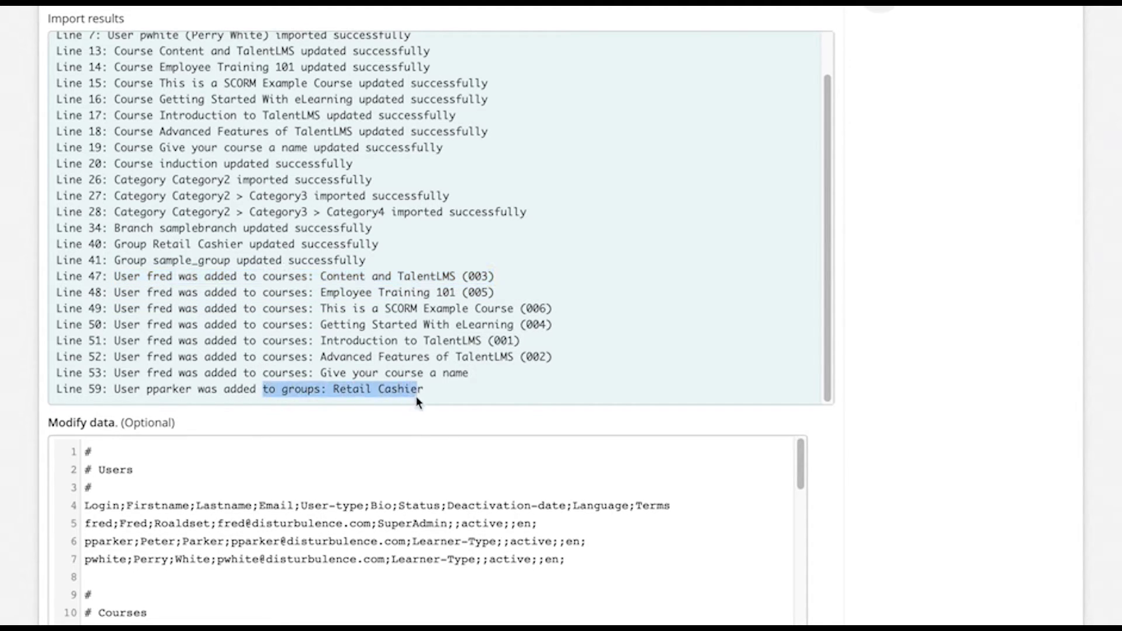
pyautogui.doubleClick(159, 389)
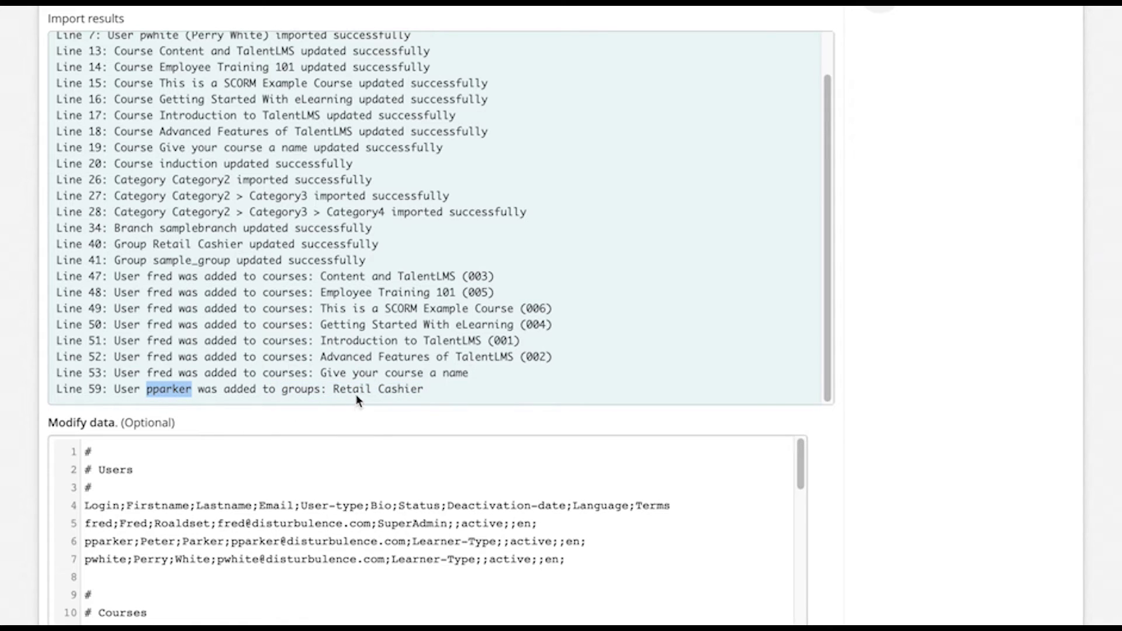
pyautogui.moveTo(338, 390); pyautogui.dragTo(439, 391)
pyautogui.click(569, 411)
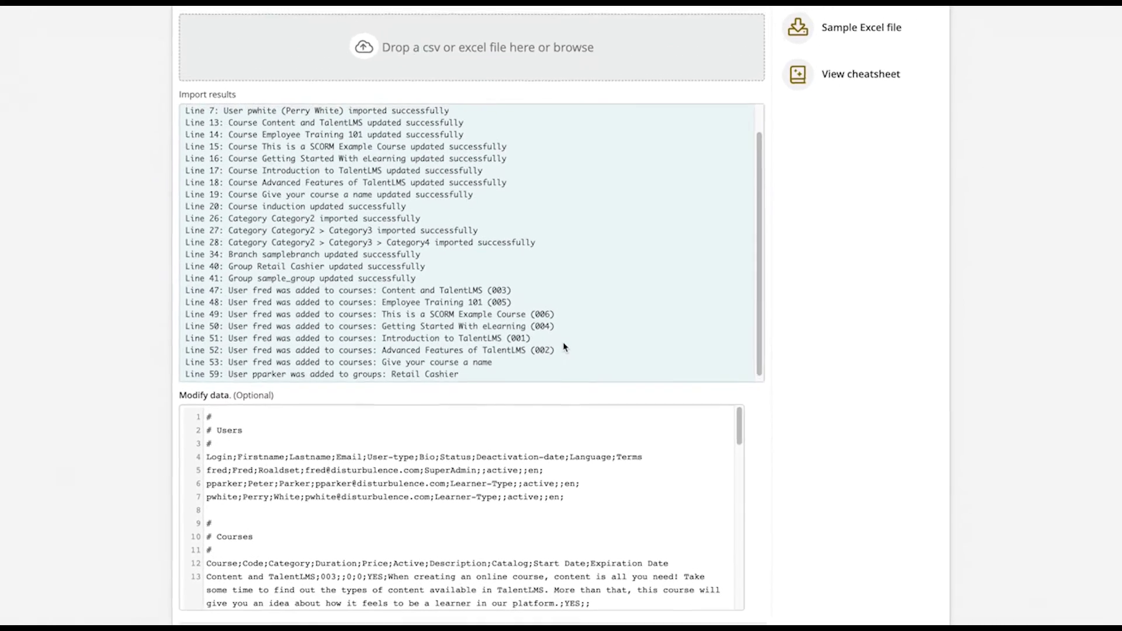
pyautogui.scroll(1, 563, 193)
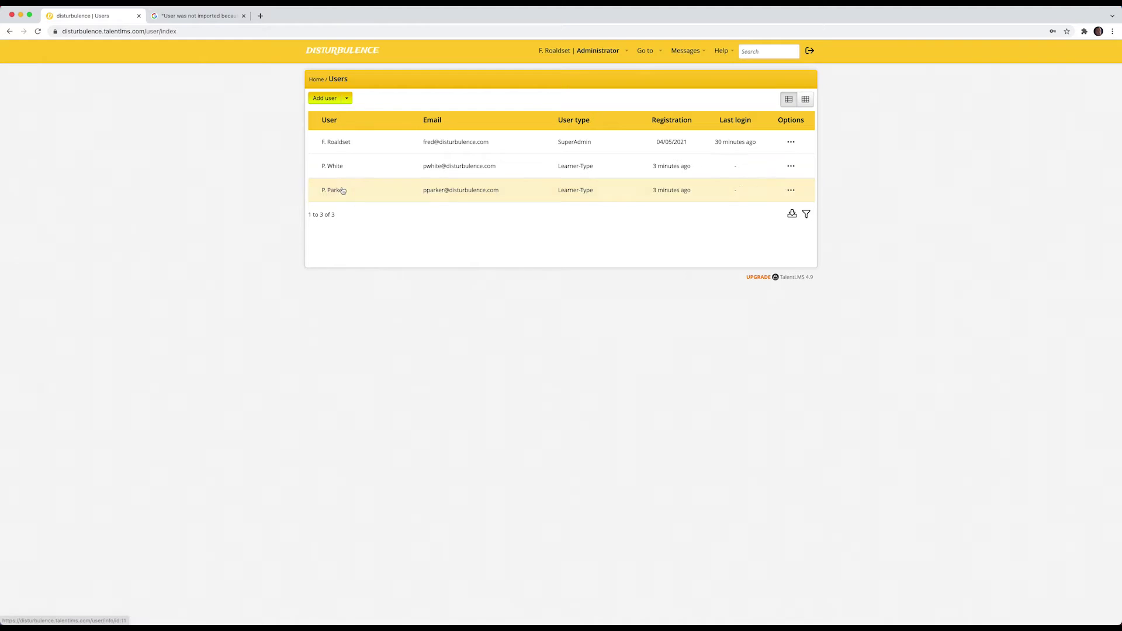
pyautogui.click(342, 190)
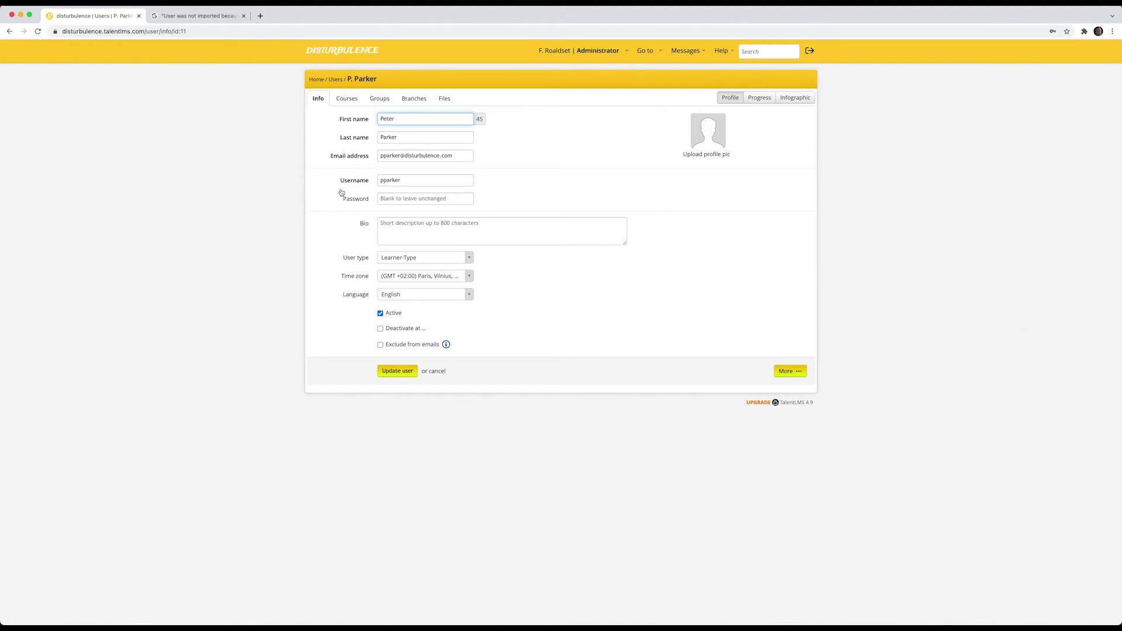
pyautogui.click(378, 99)
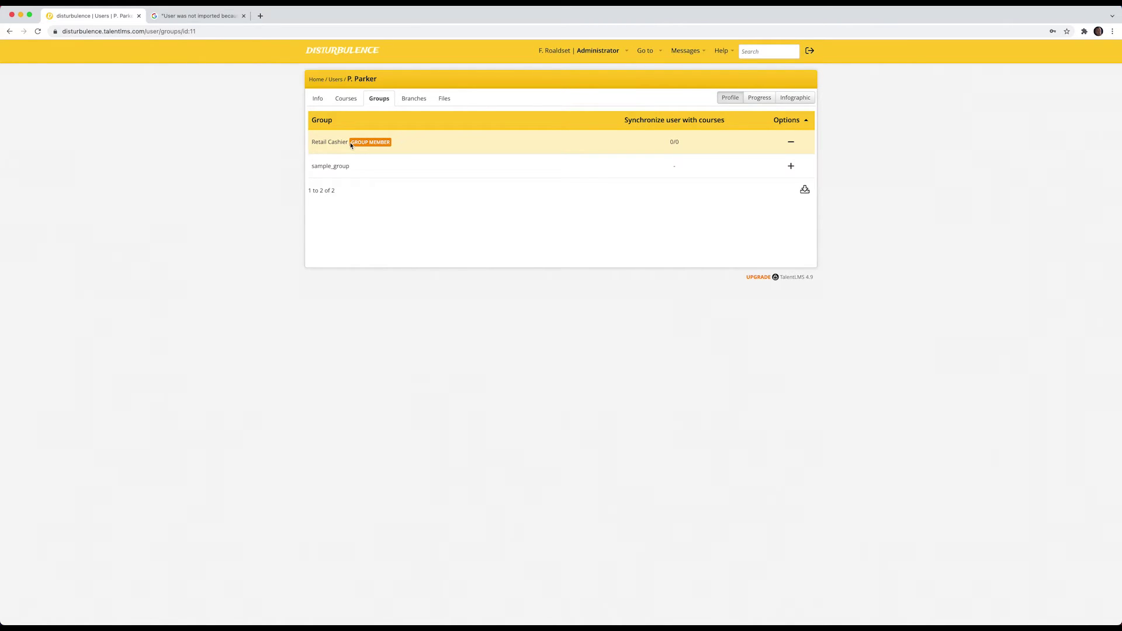
pyautogui.click(335, 80)
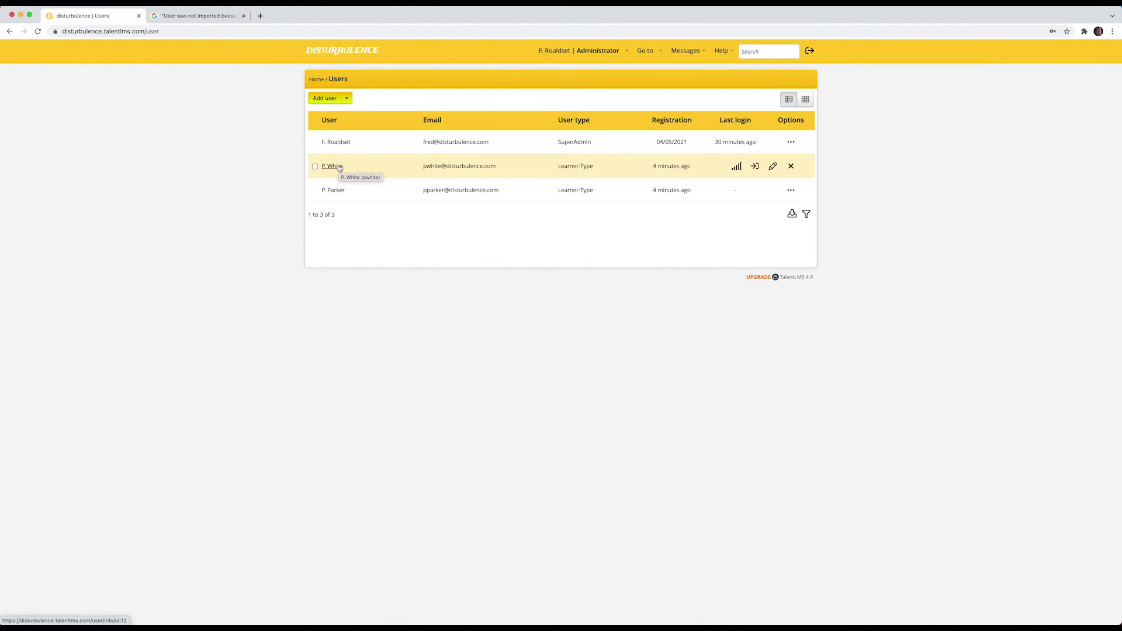
# View the second learner's Groups tab, then switch to the exported Excel workbook.
pyautogui.click(339, 168)
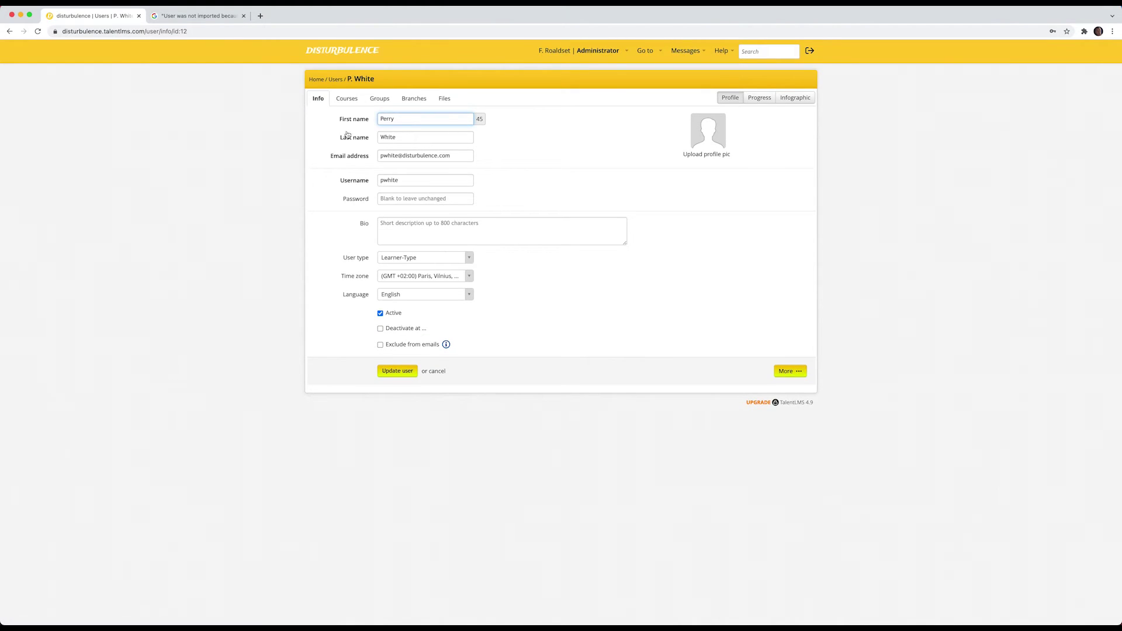
pyautogui.click(376, 100)
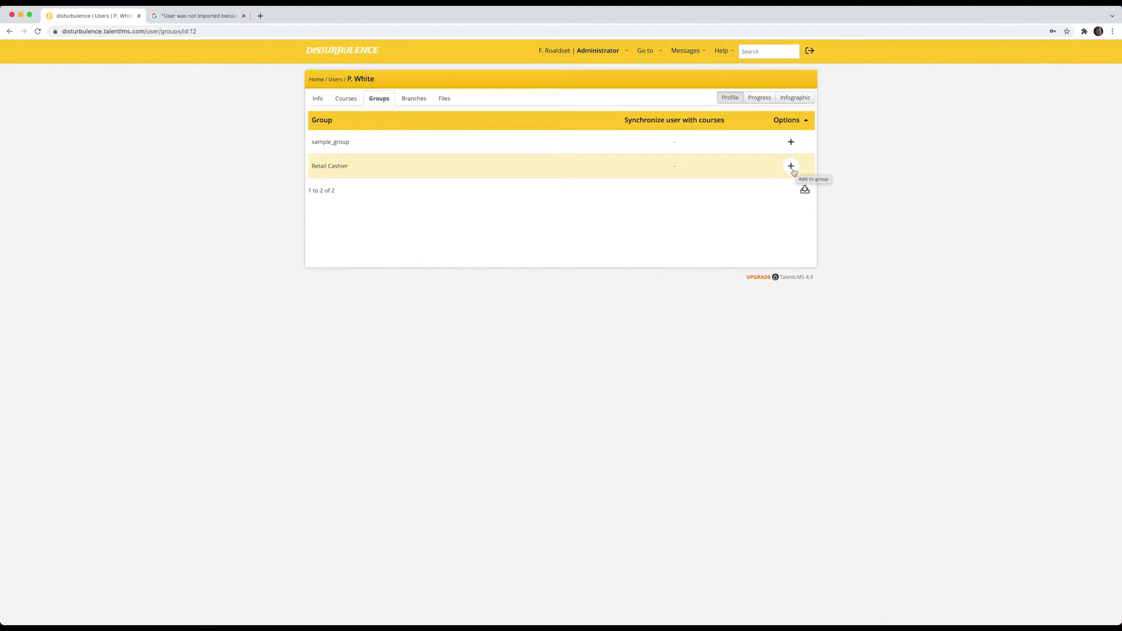
pyautogui.press('super+Tab')
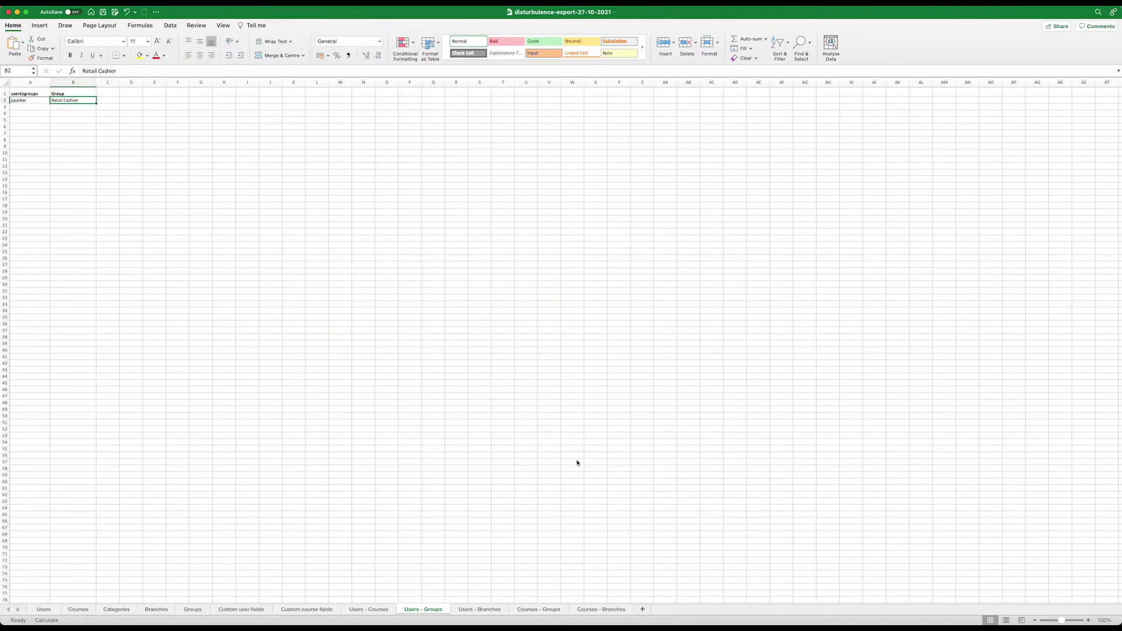
# Copy the second learner's login from cell A4 on the Users sheet.
pyautogui.click(30, 107)
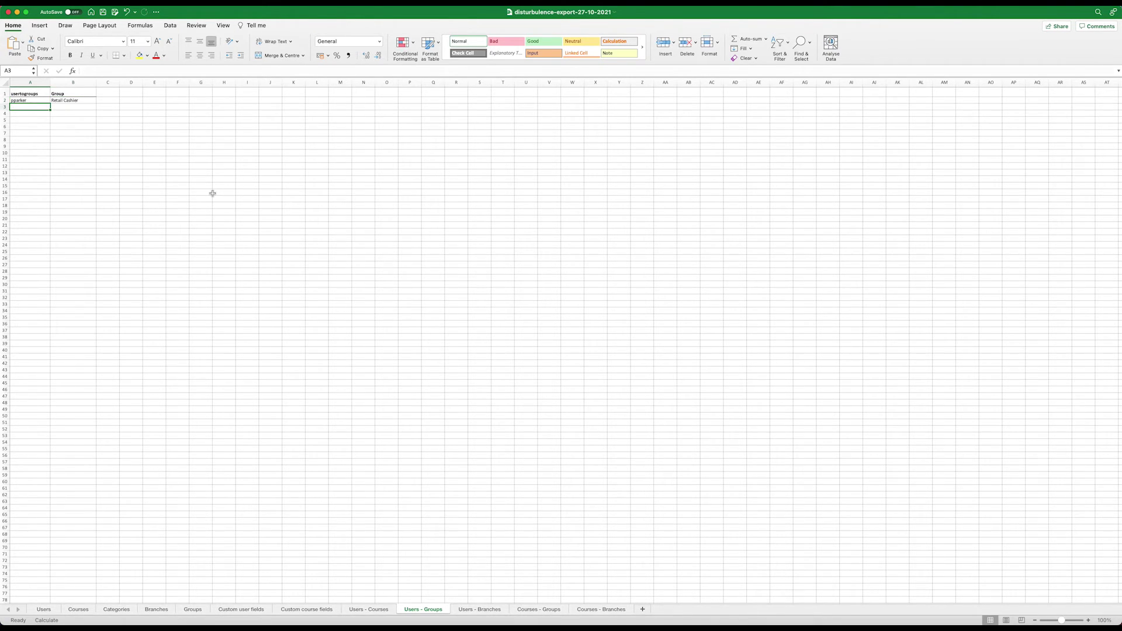
pyautogui.press('super+Tab')
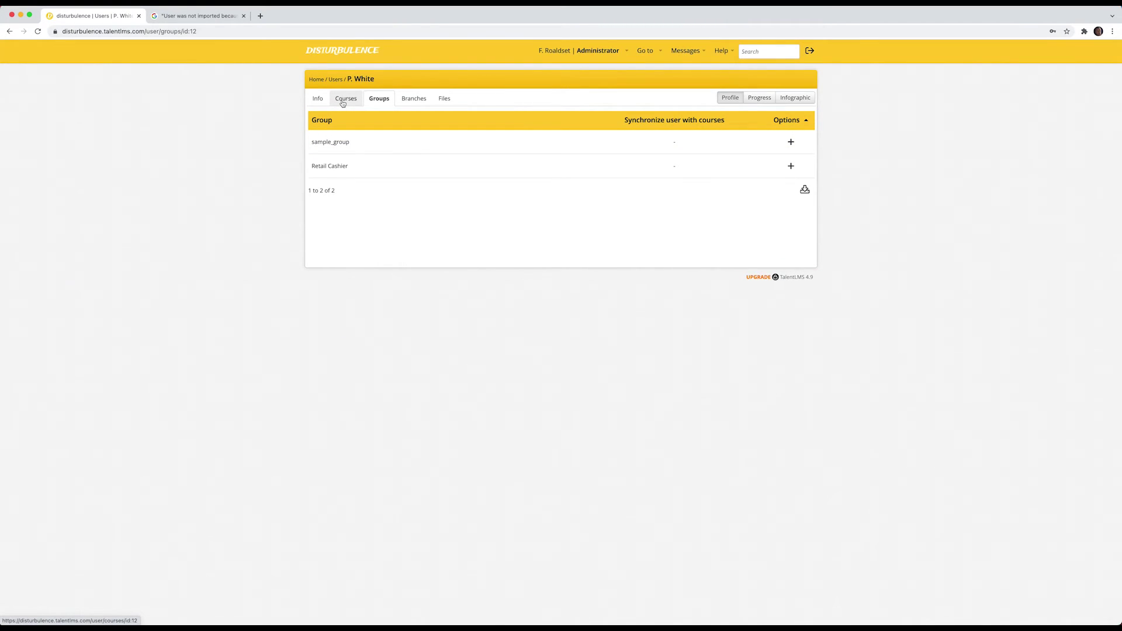
pyautogui.press('super+Tab')
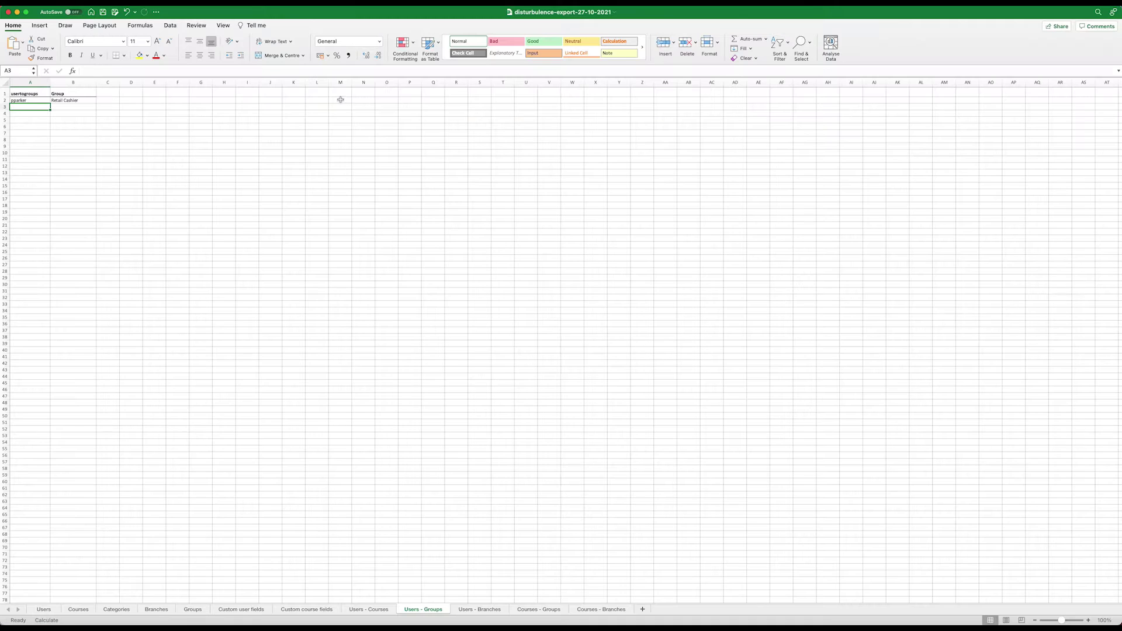
pyautogui.click(43, 609)
pyautogui.click(21, 113)
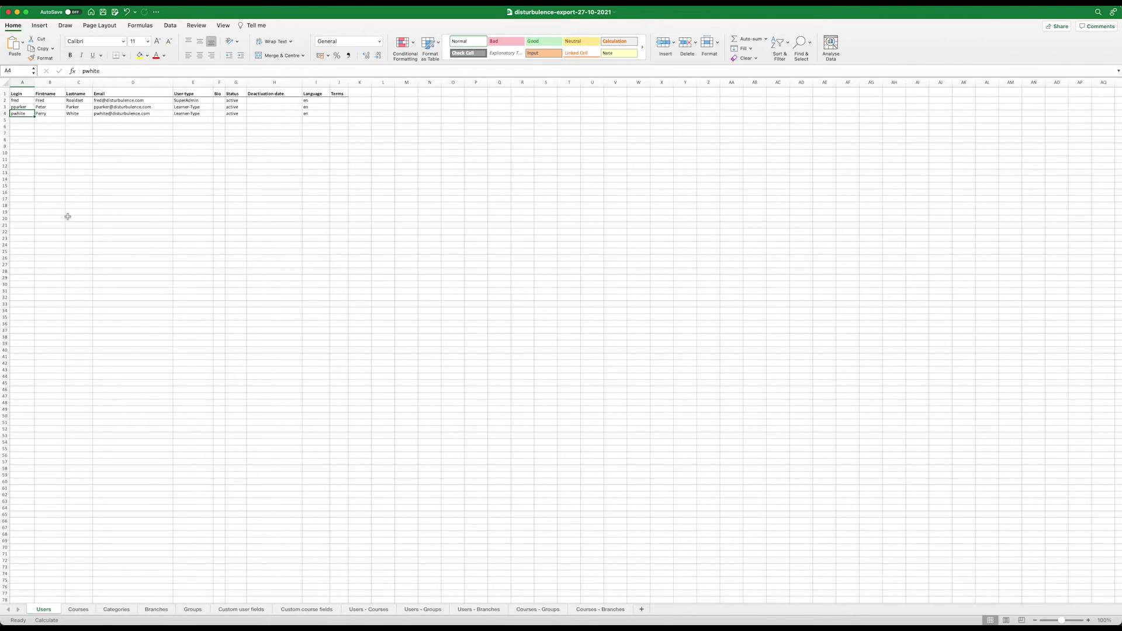
pyautogui.press('super+c')
# Paste the login into A3 of Users - Groups, put Retail Cashier in B3, and save.
pyautogui.click(426, 610)
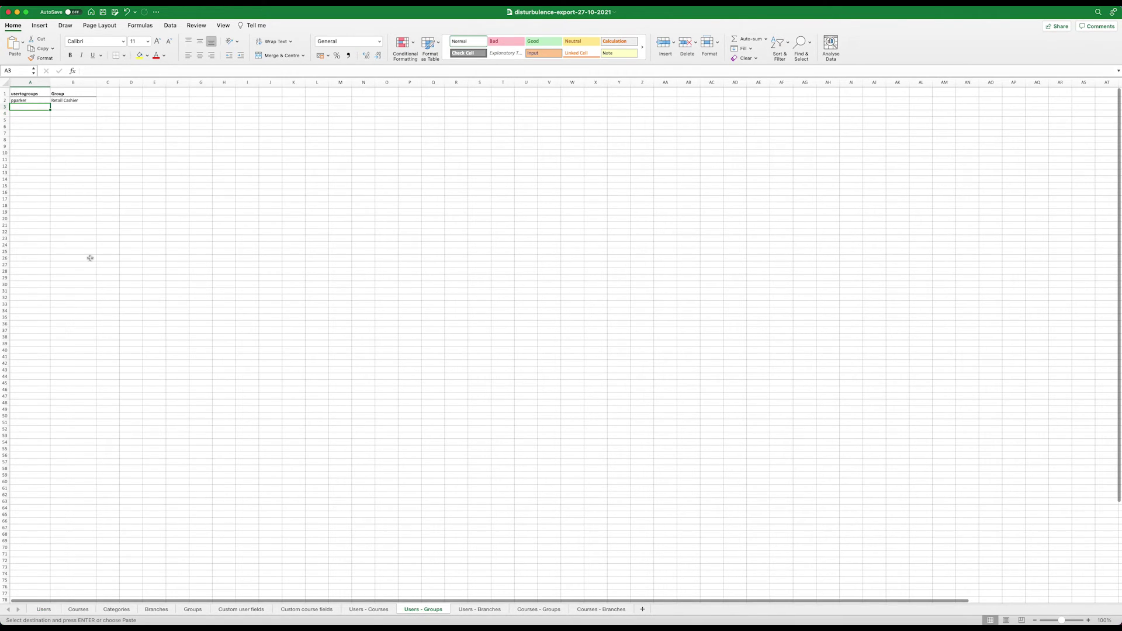
pyautogui.press('super+v')
pyautogui.click(69, 109)
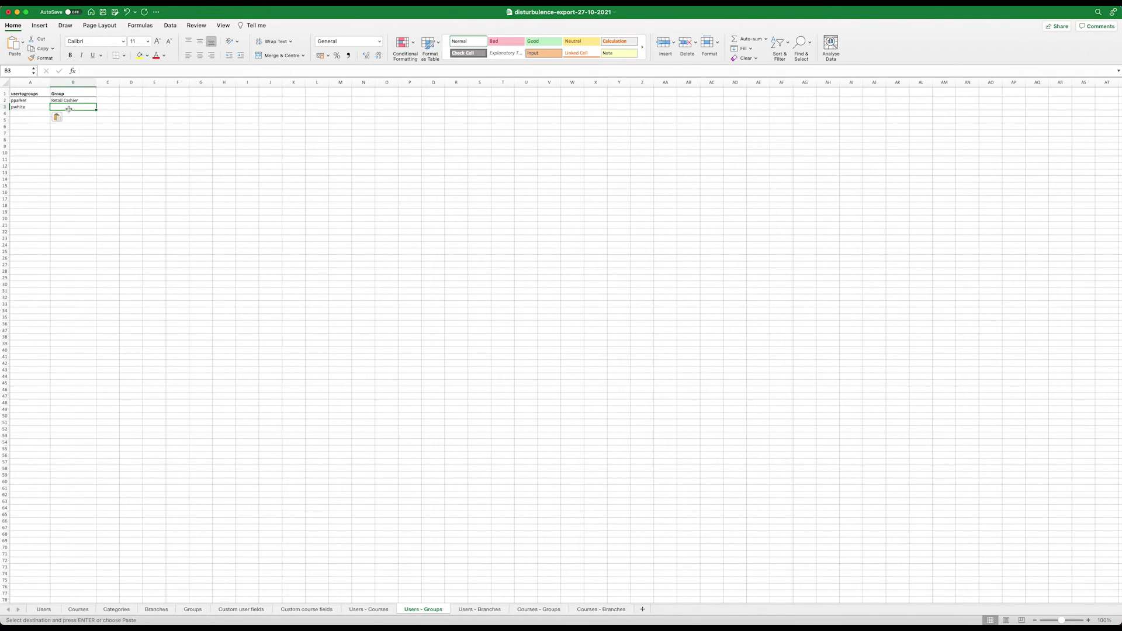
pyautogui.press('Up')
pyautogui.press('super+c')
pyautogui.click(68, 108)
pyautogui.press('super+v')
pyautogui.click(70, 126)
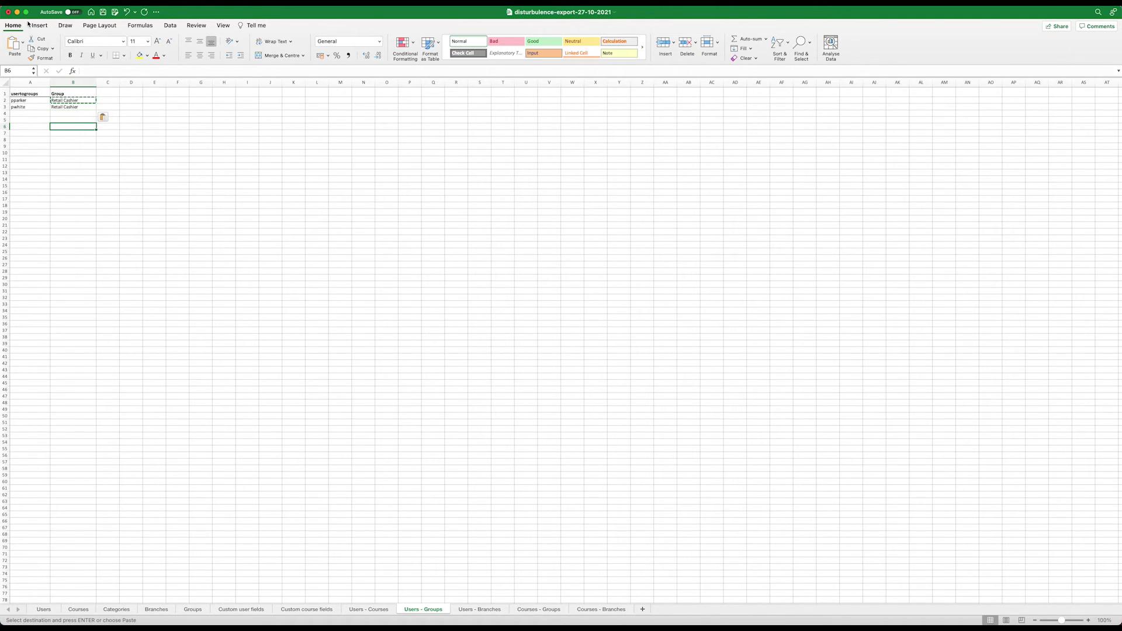
pyautogui.press('super+s')
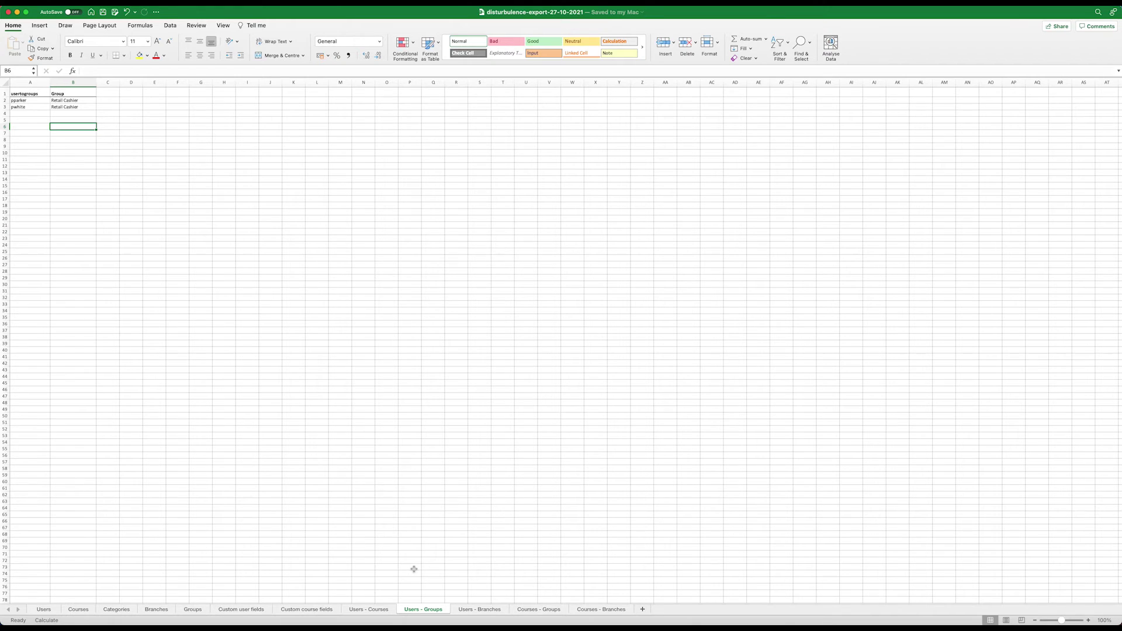
pyautogui.press('super+Tab')
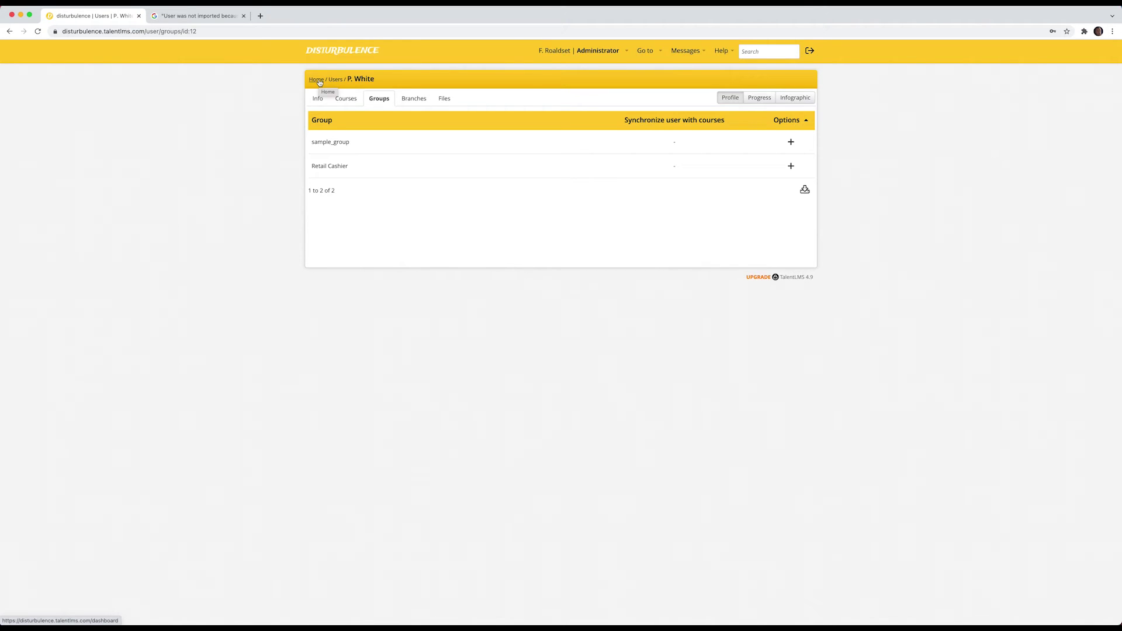
# Upload the edited disturbulence-export-27-10-2021 workbook on the Import page and run the import.
pyautogui.click(335, 80)
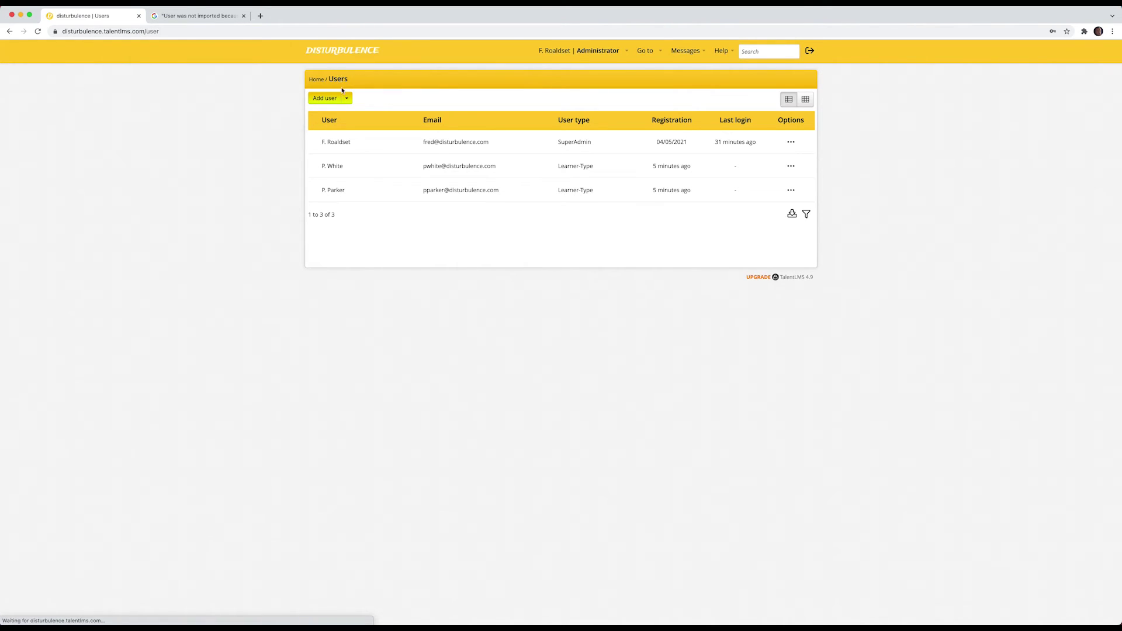
pyautogui.click(347, 98)
pyautogui.click(351, 113)
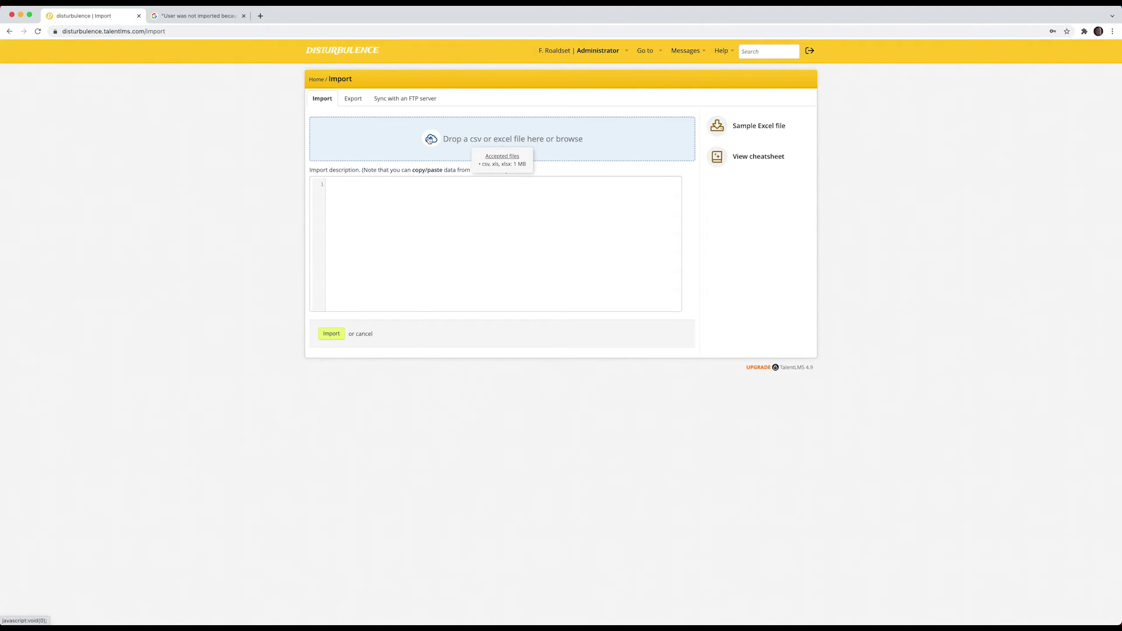
pyautogui.click(430, 139)
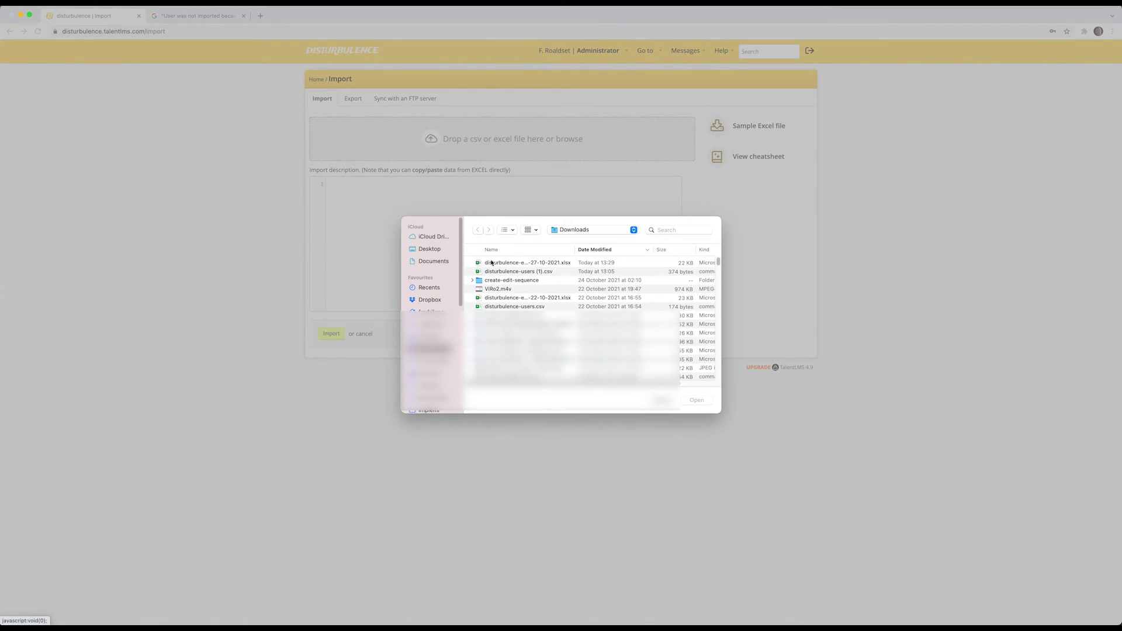
pyautogui.click(491, 263)
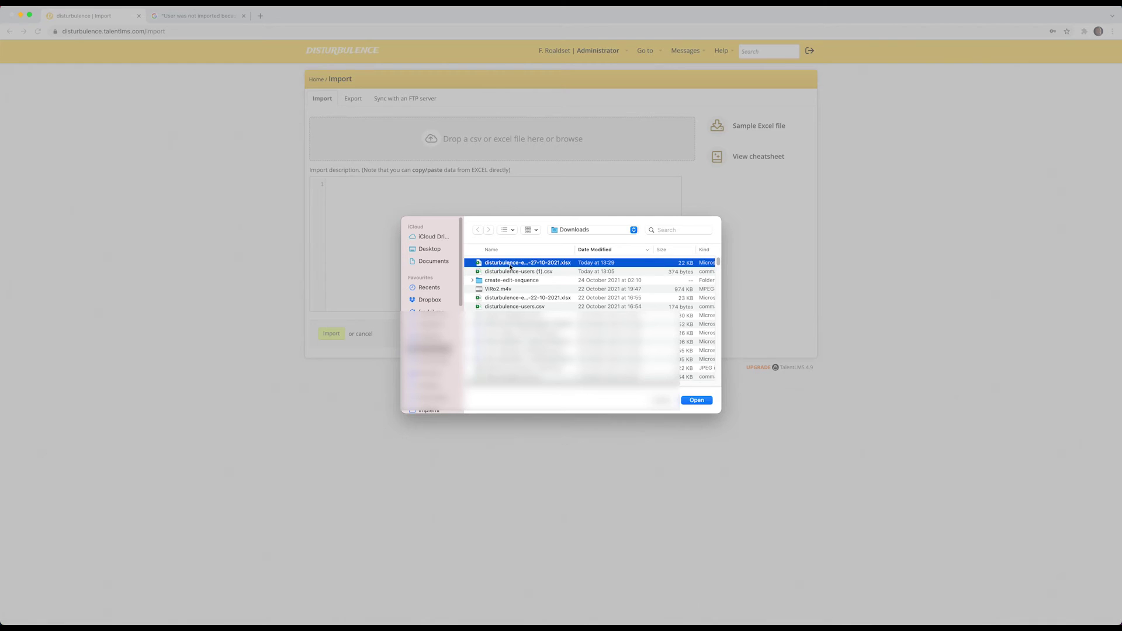
pyautogui.click(690, 401)
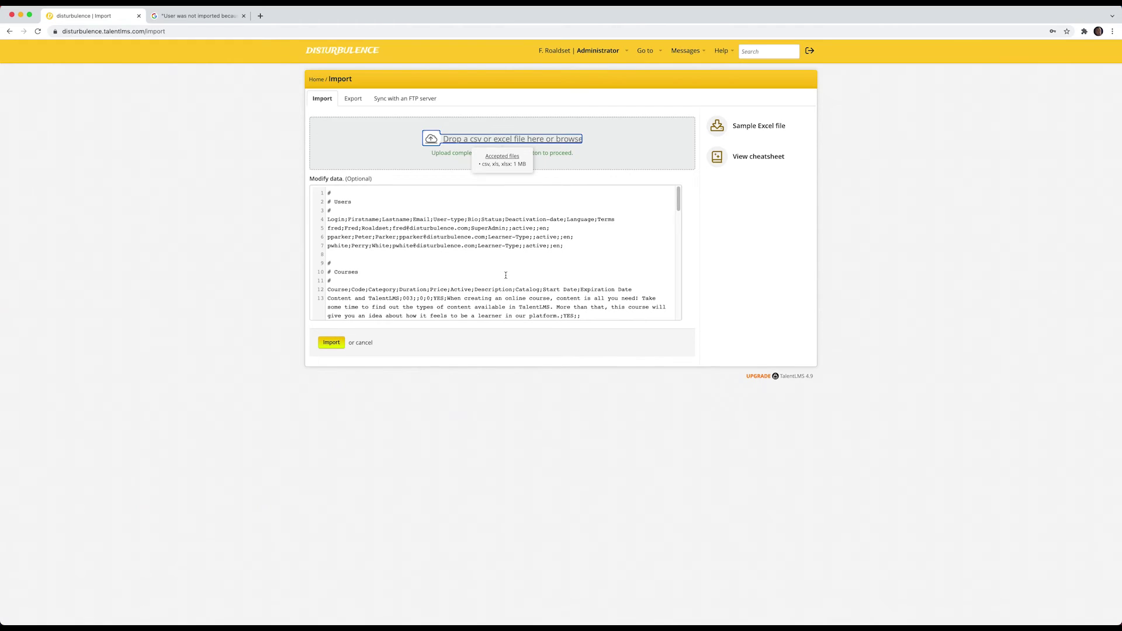
pyautogui.click(336, 342)
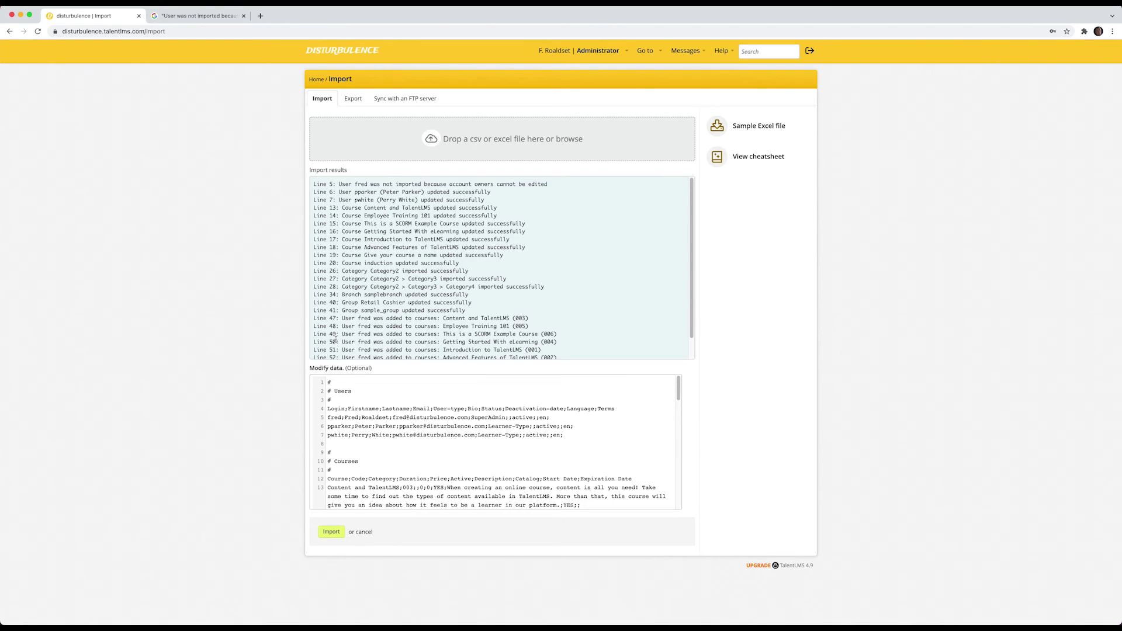
# Check the second learner's Groups tab lists Retail Cashier, then switch back to Excel.
pyautogui.click(317, 79)
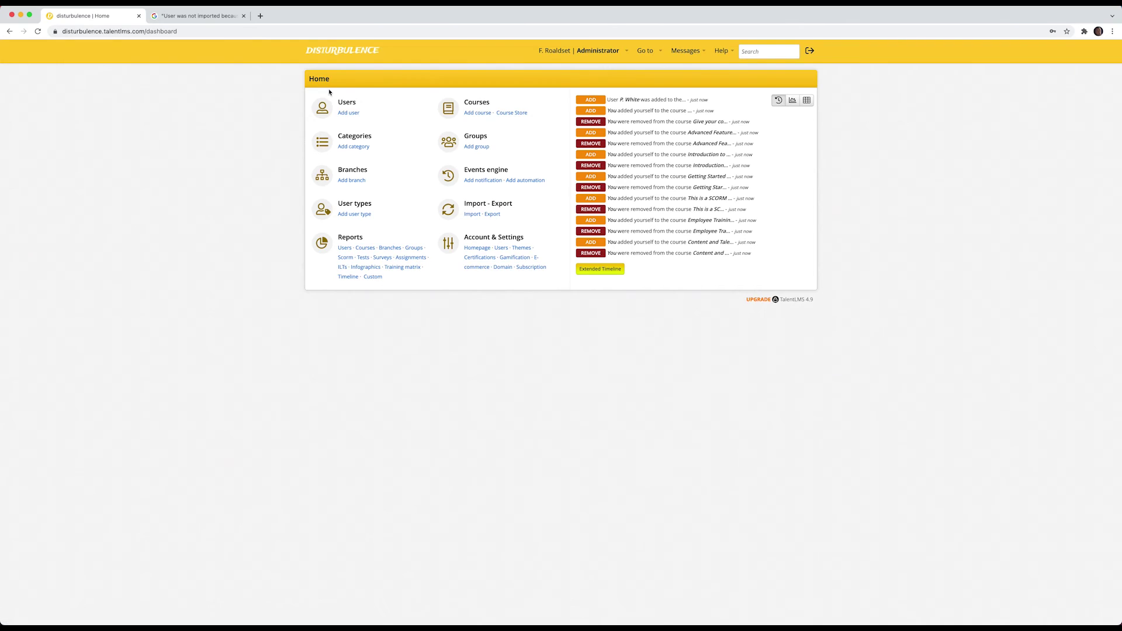
pyautogui.click(345, 102)
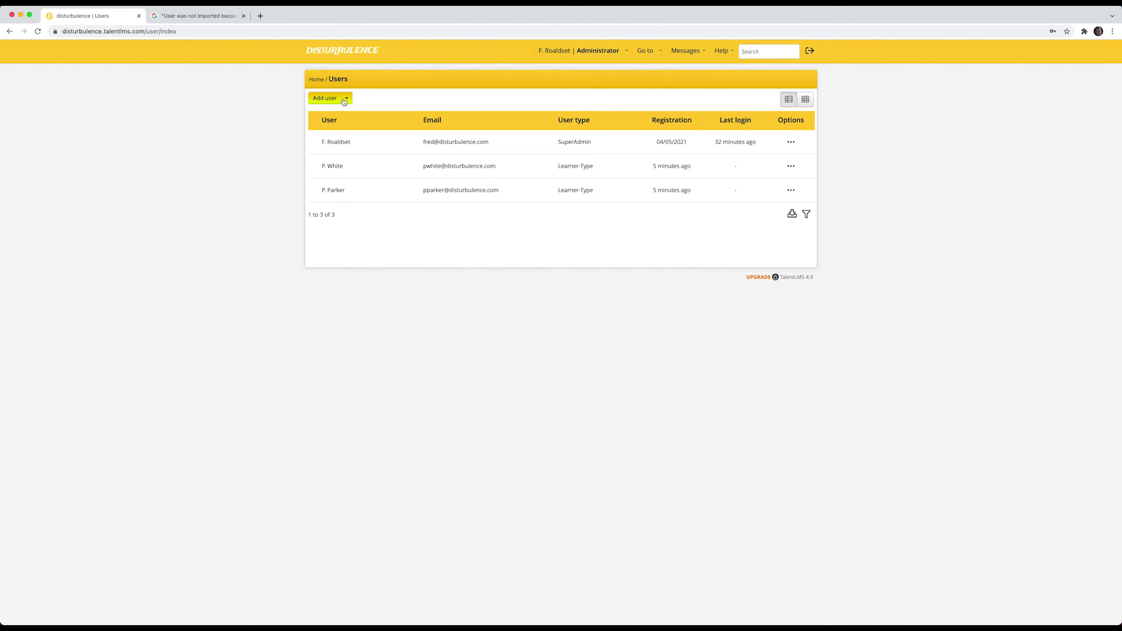
pyautogui.click(342, 169)
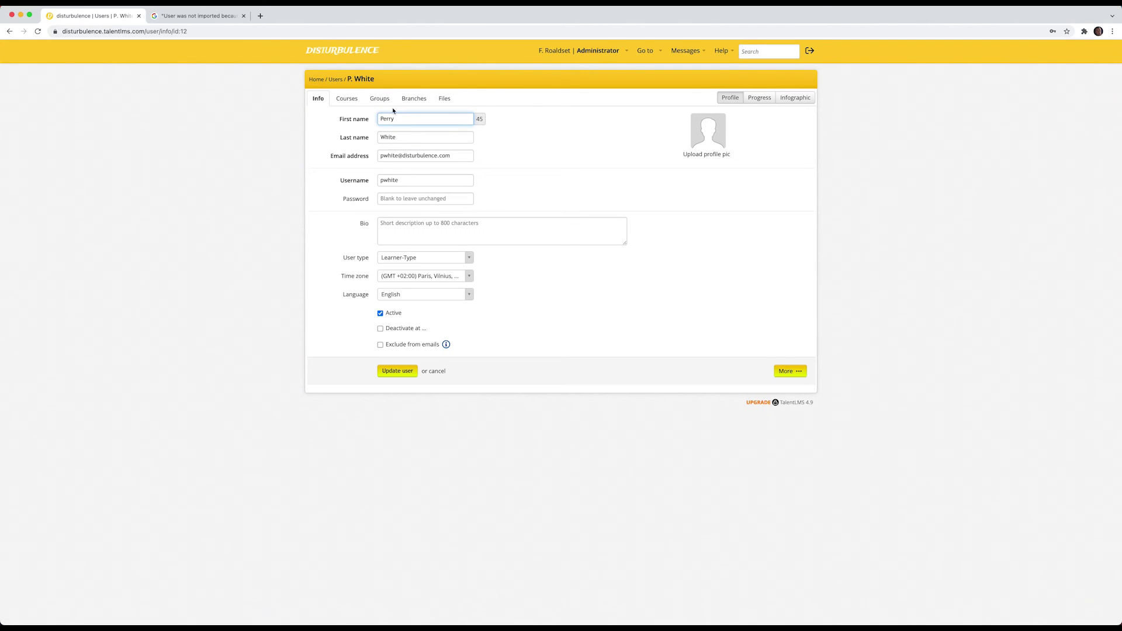
pyautogui.click(388, 106)
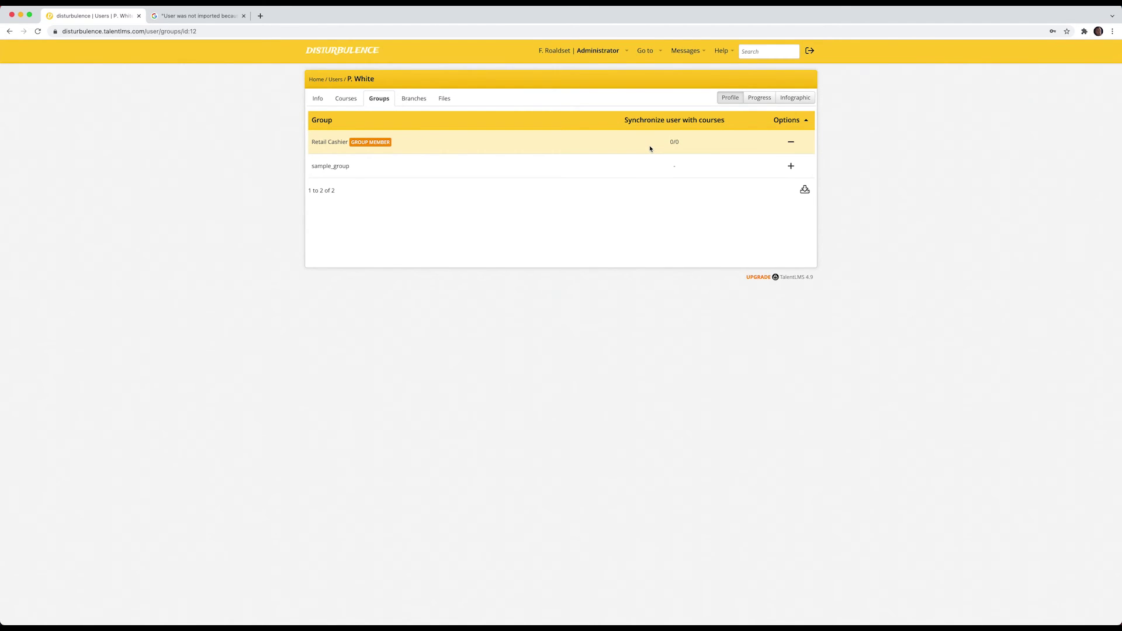
pyautogui.press('super+Tab')
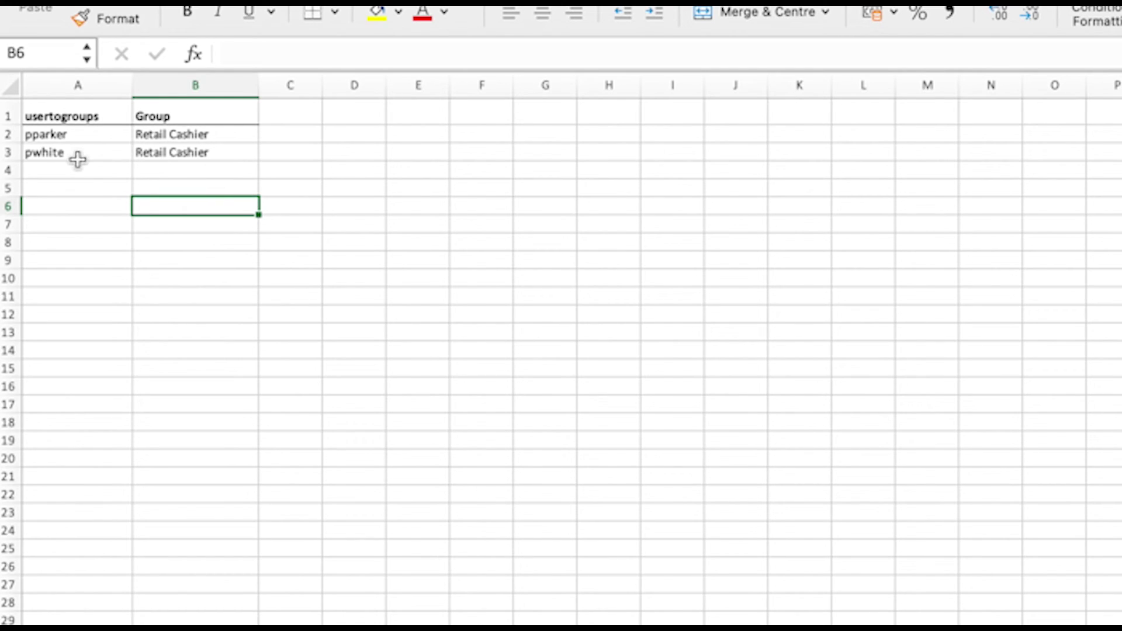
# Try filling 'Retail Cashier' from B3 down column B, then undo it so the sheet stays unchanged.
pyautogui.moveTo(74, 166); pyautogui.dragTo(76, 628)
pyautogui.click(186, 187)
pyautogui.click(232, 151)
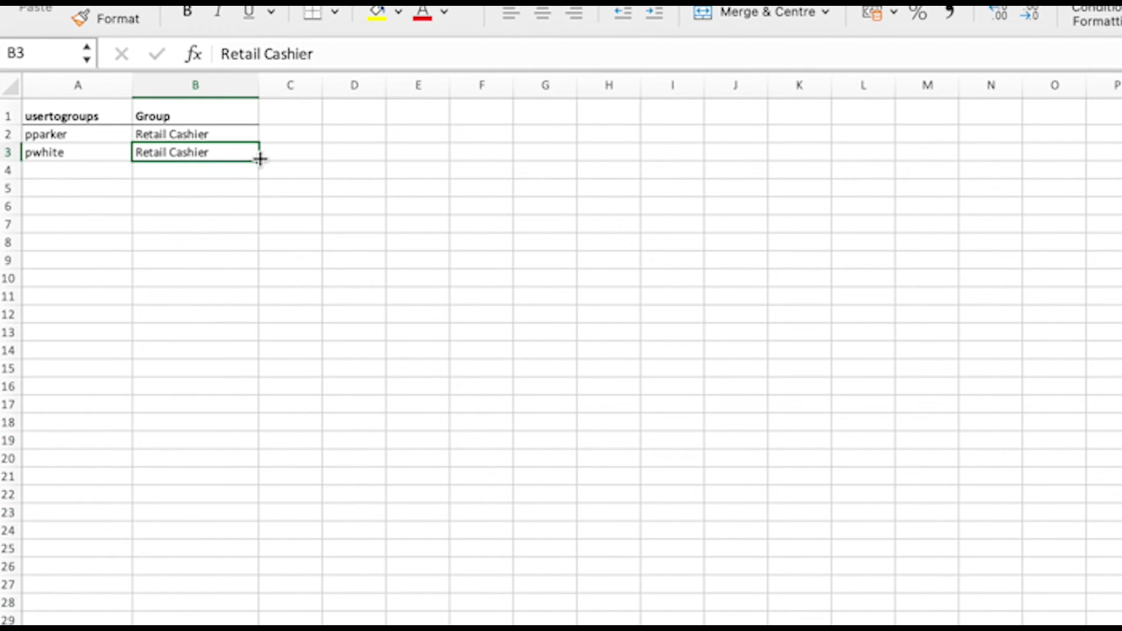
pyautogui.moveTo(260, 159); pyautogui.dragTo(257, 625)
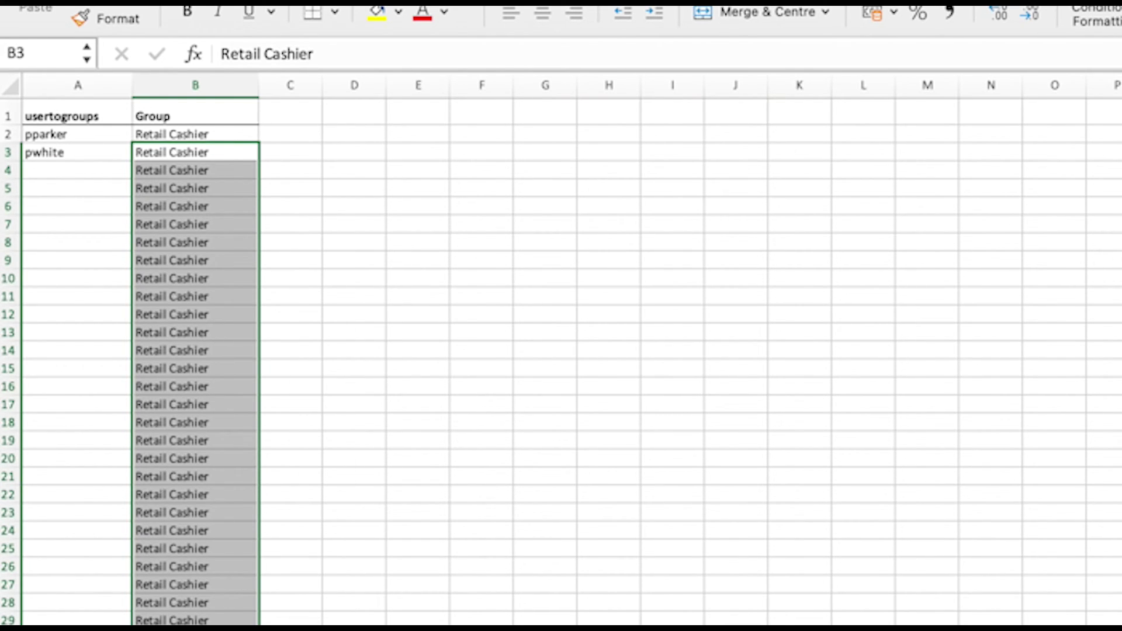
pyautogui.press('super+z')
pyautogui.click(372, 368)
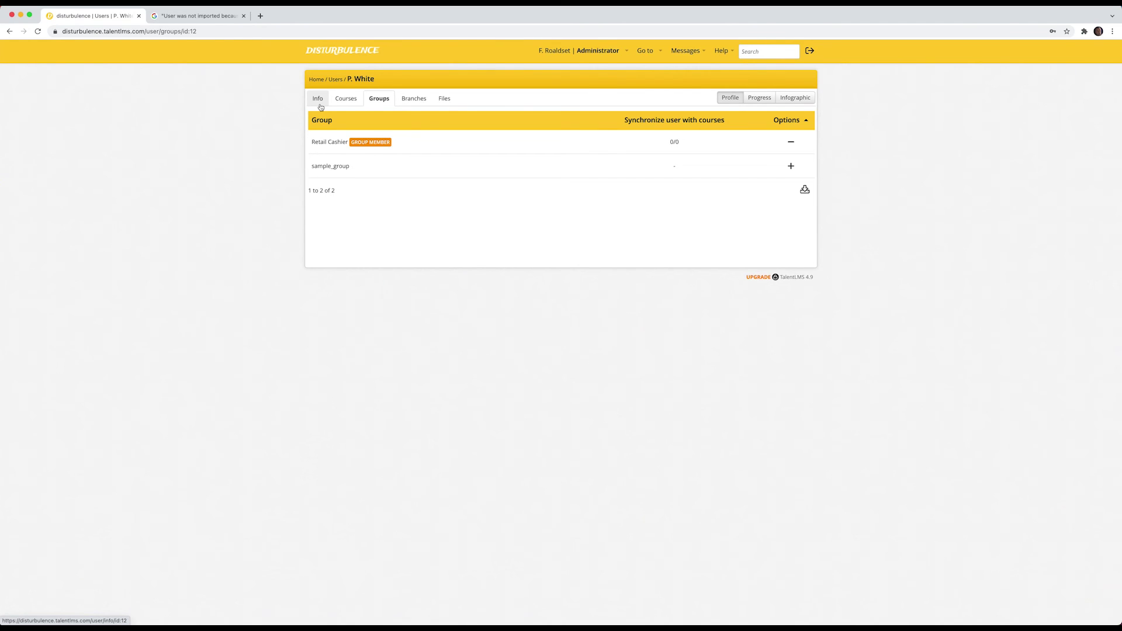
# Check the learner's profile info, then go back to the administrator's home dashboard.
pyautogui.click(320, 106)
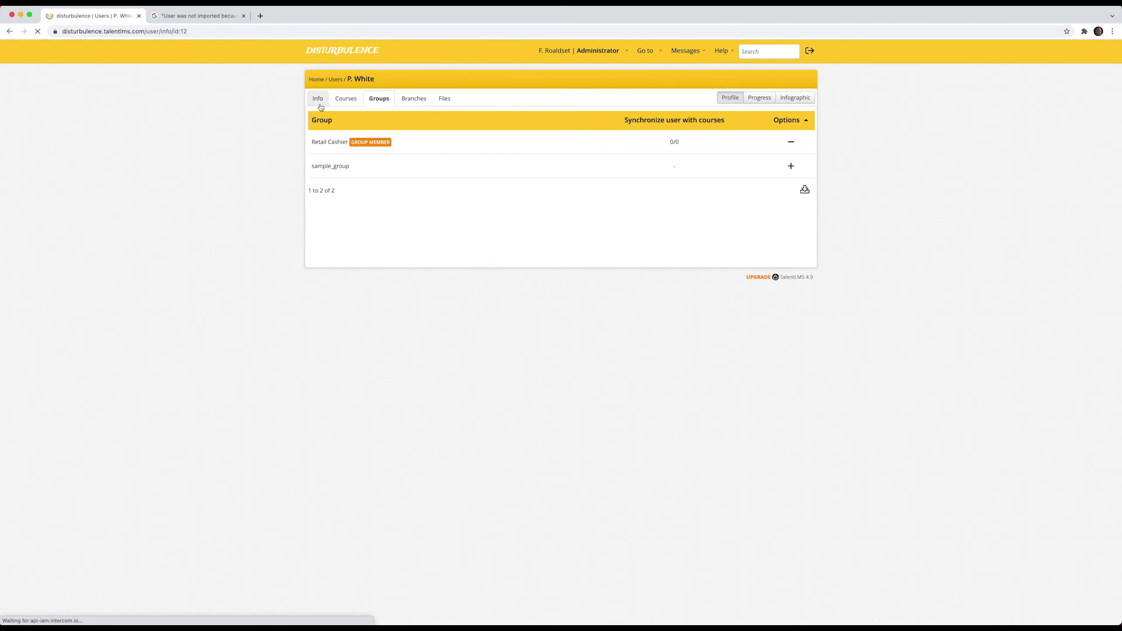
pyautogui.click(317, 80)
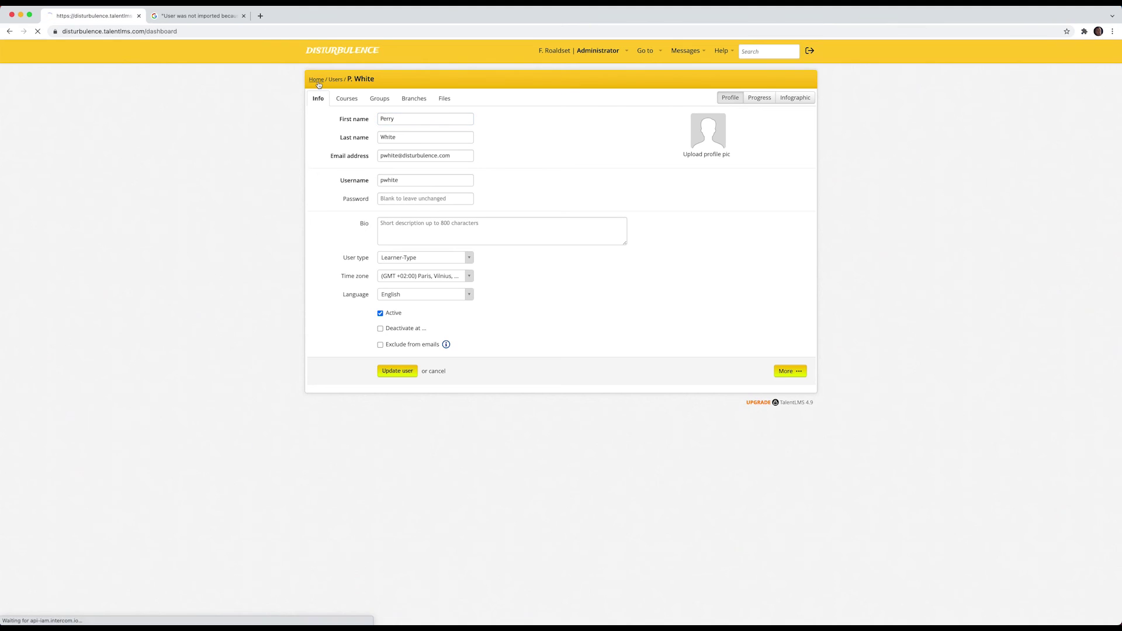